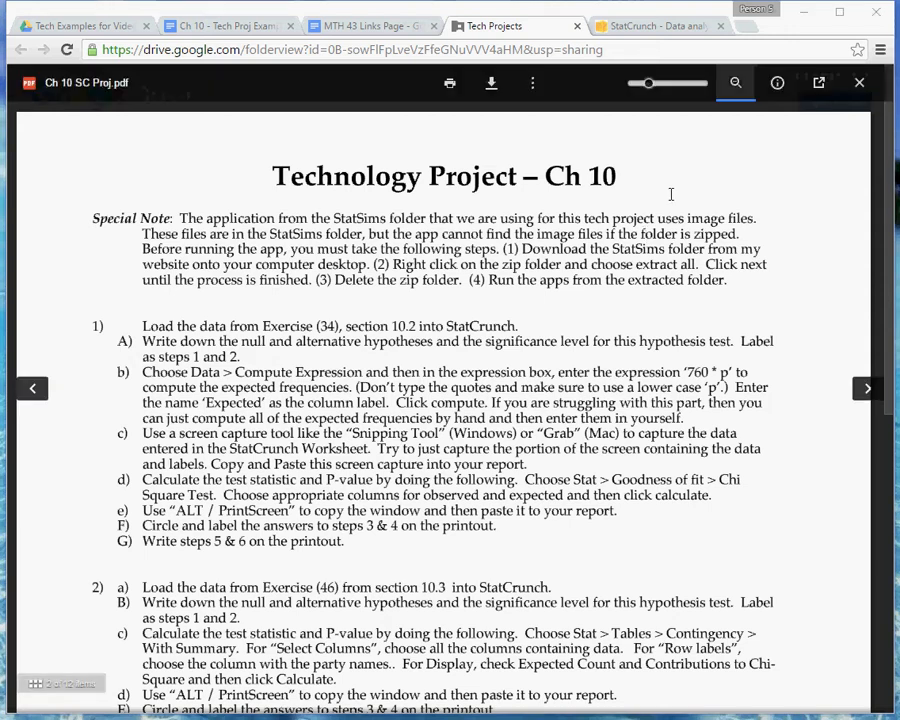
- Open the "Ch 10 - Davis - 34 - T-shirt sizes" data set in StatCrunch and check the project instructions for the expected-frequency expression
click(655, 26)
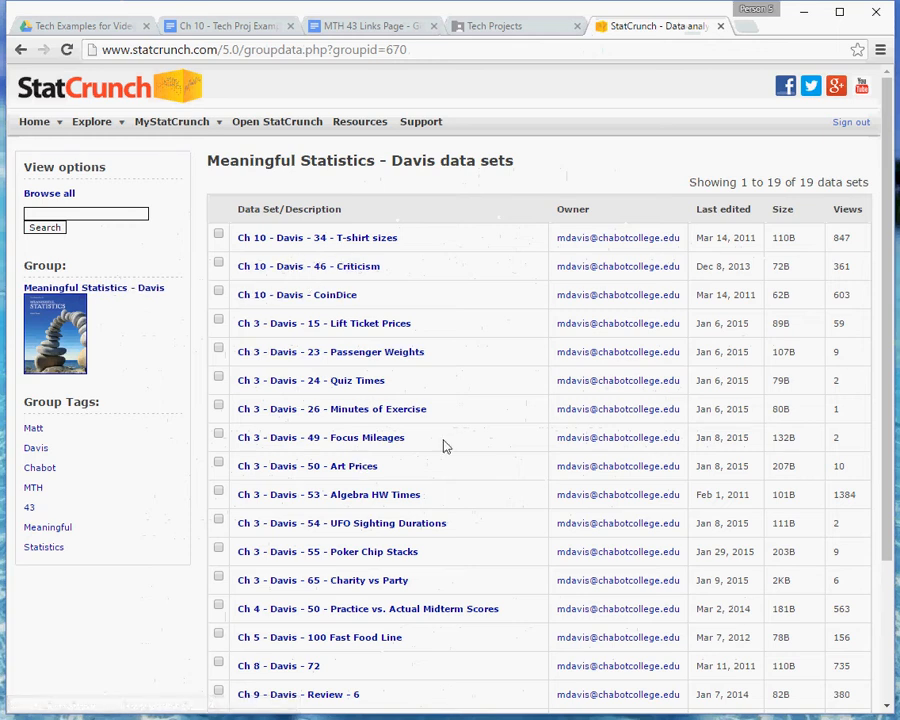
click(293, 243)
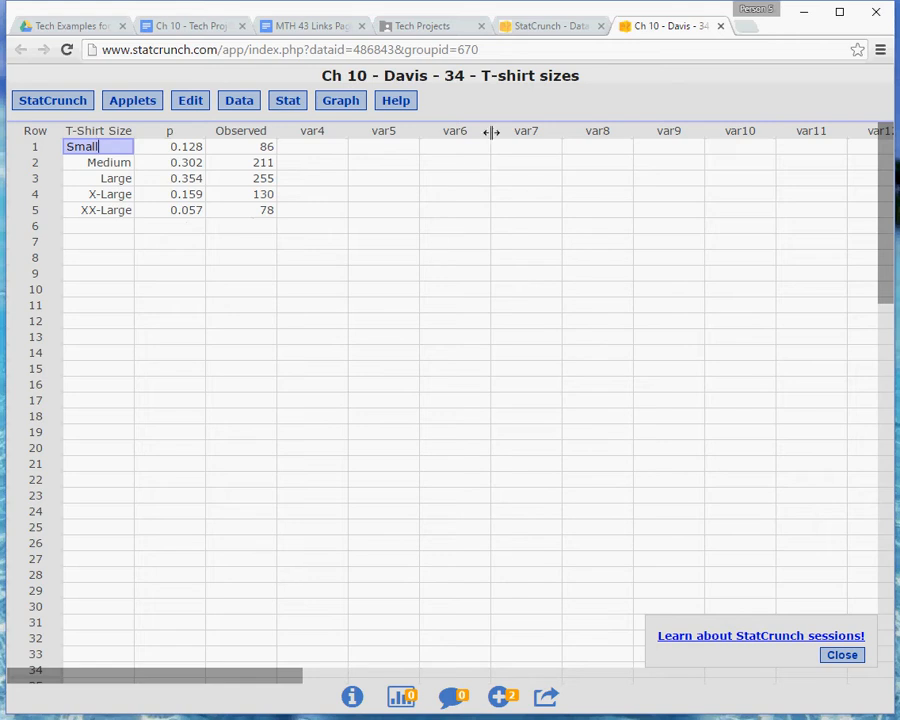
click(430, 30)
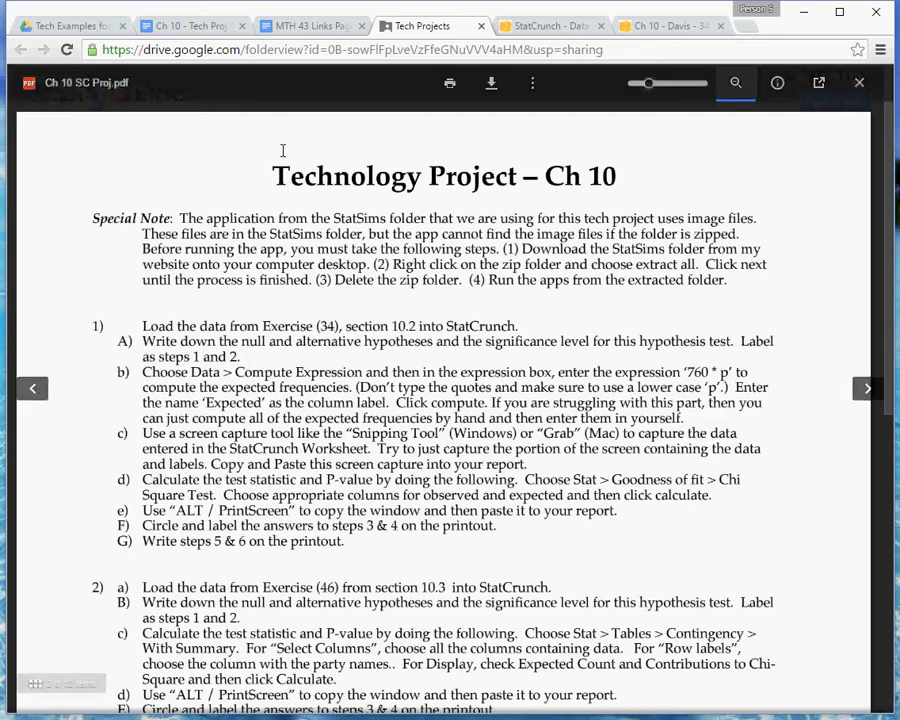
click(205, 30)
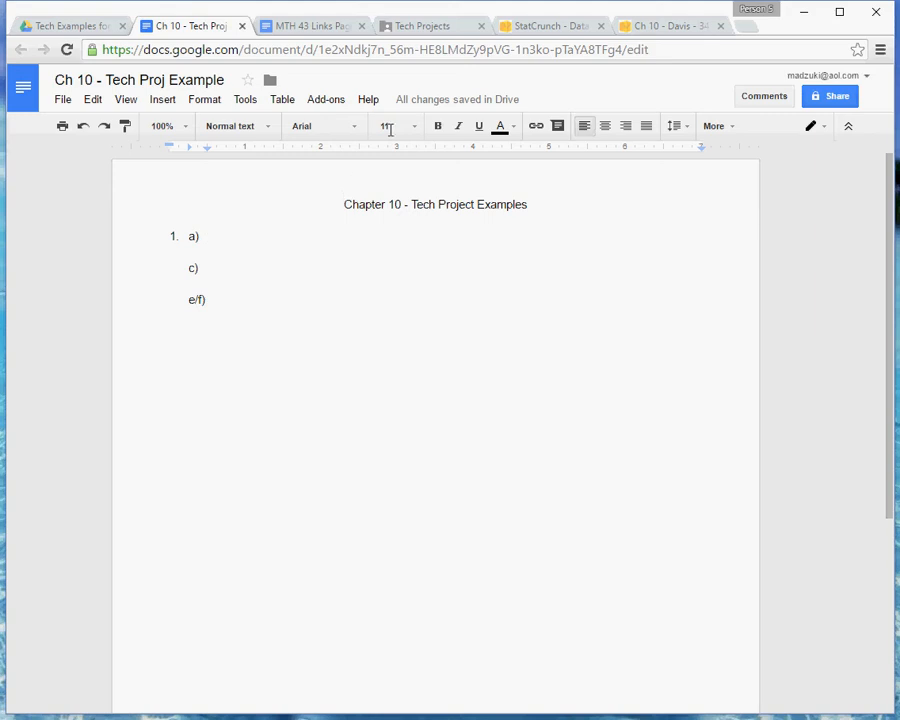
click(436, 29)
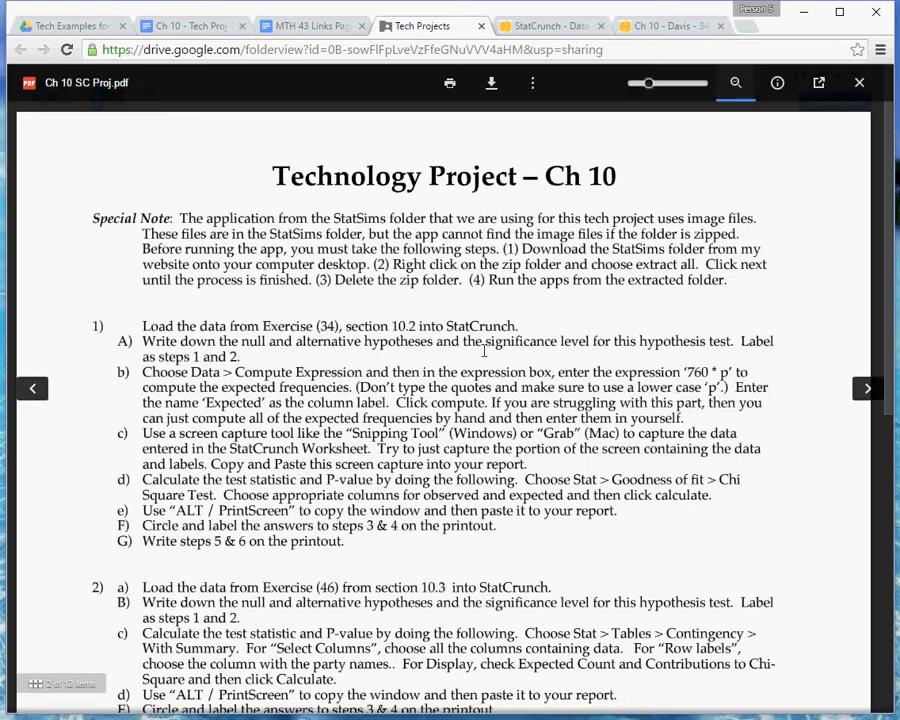
drag(710, 374, 683, 375)
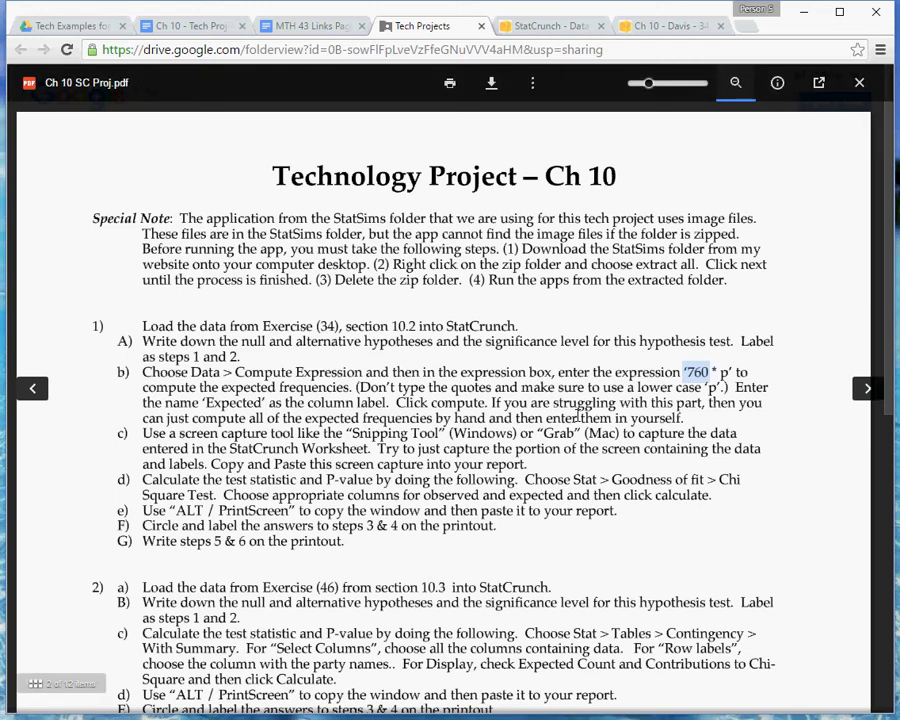
- Compute a new column labelled Expected in the T-shirt sizes data from the expression 760*p, and dismiss the result window
click(670, 26)
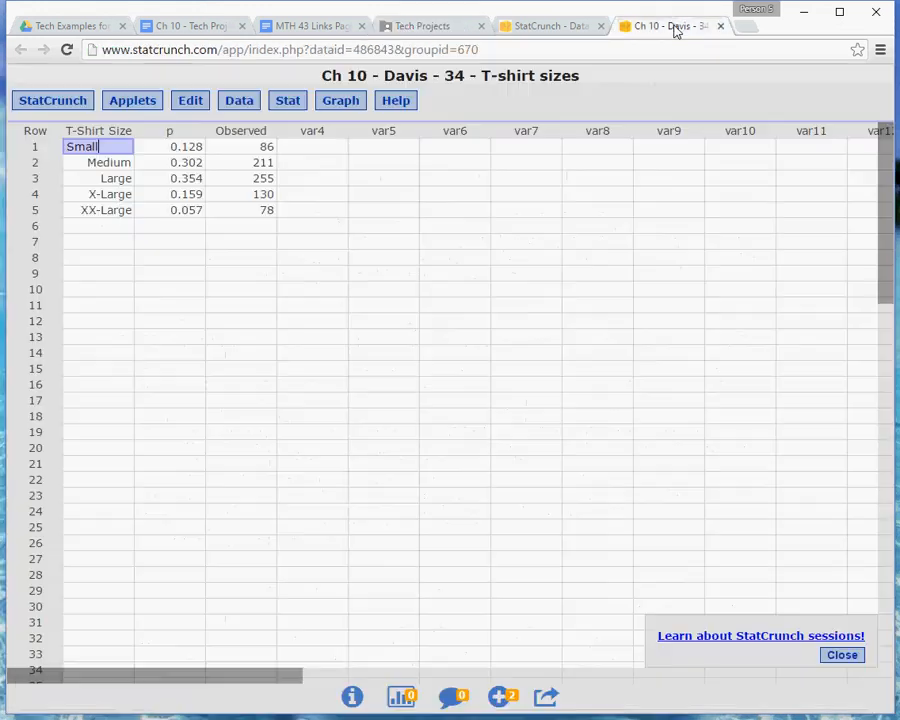
click(242, 106)
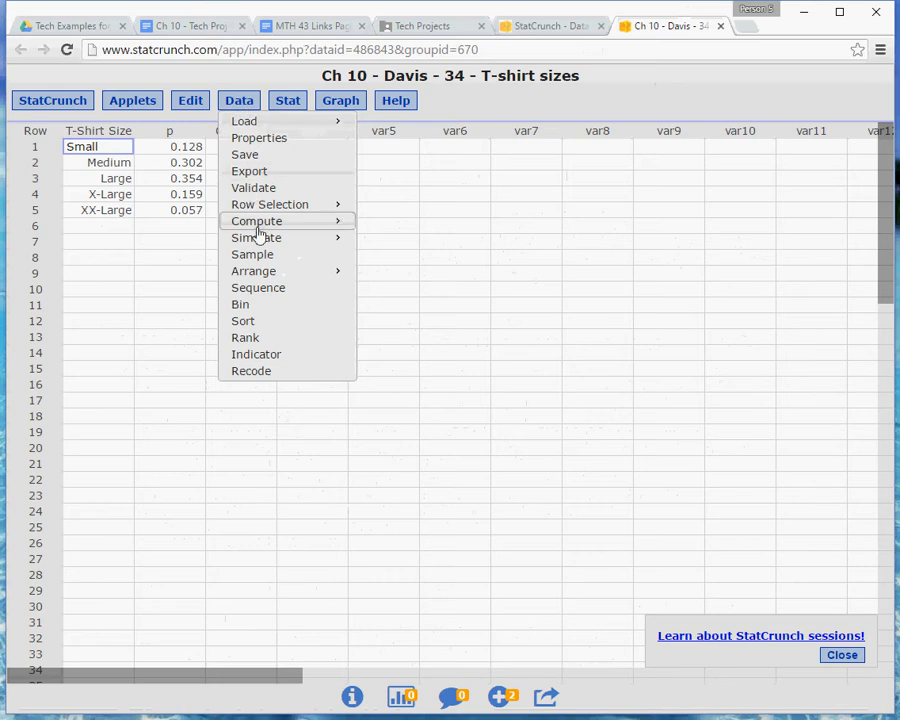
mouse_move(262, 230)
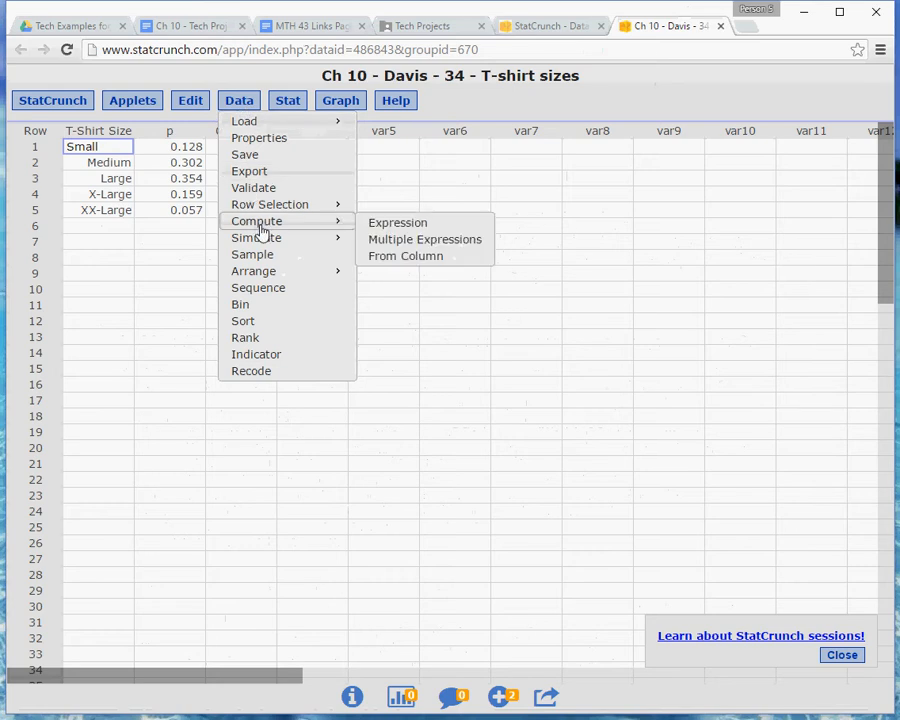
click(412, 224)
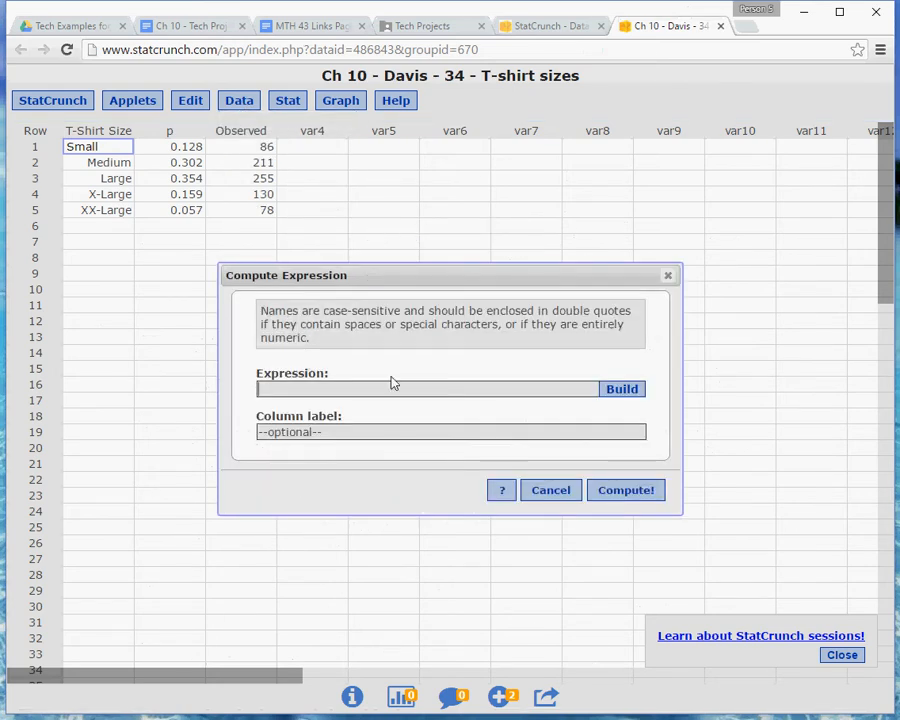
text(760*p)
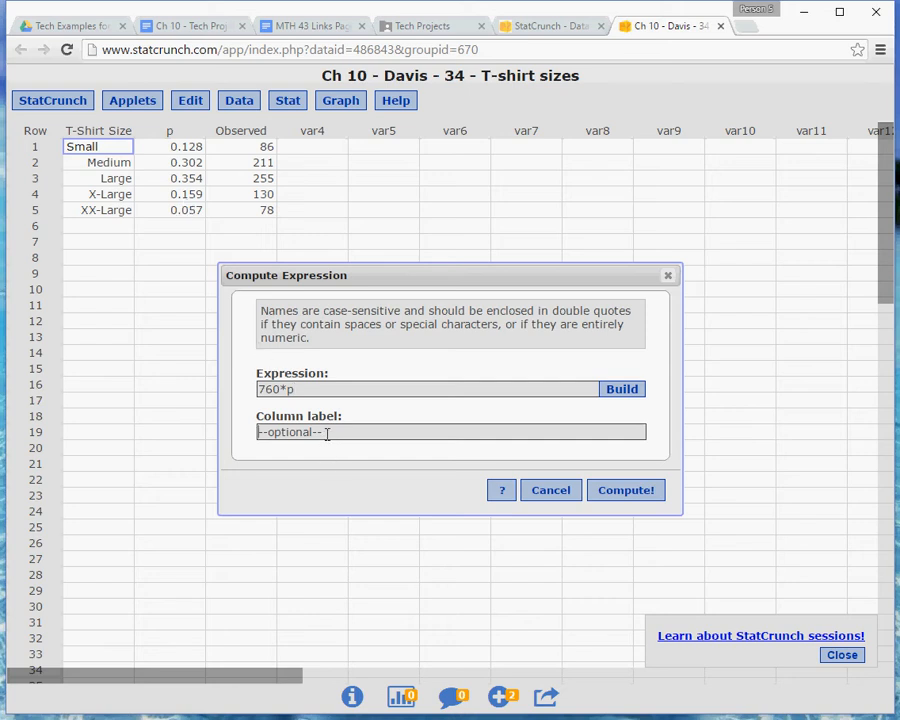
text(Expected)
click(613, 495)
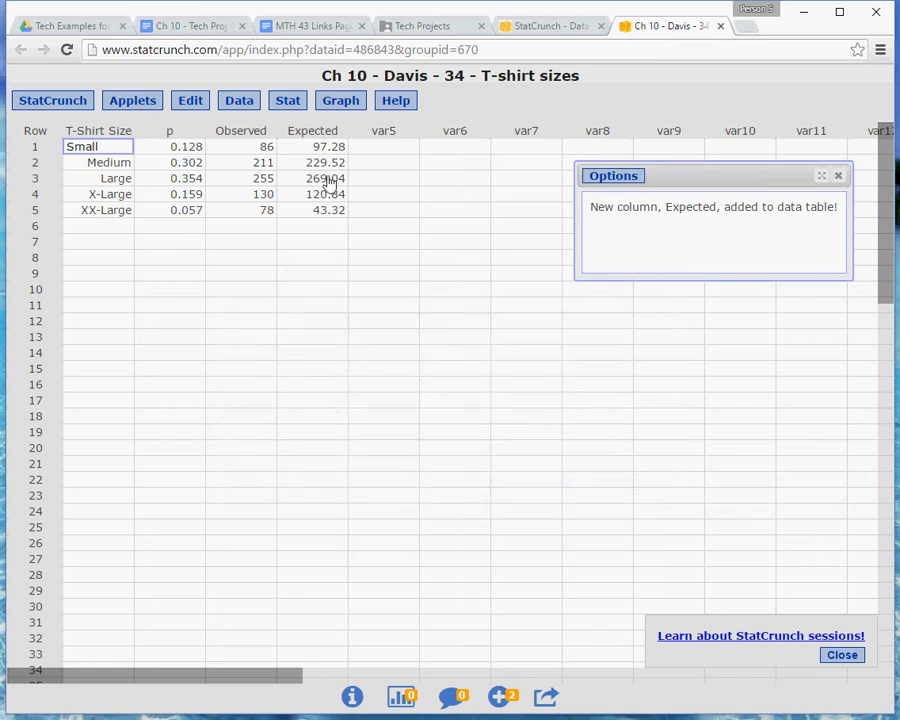
click(838, 178)
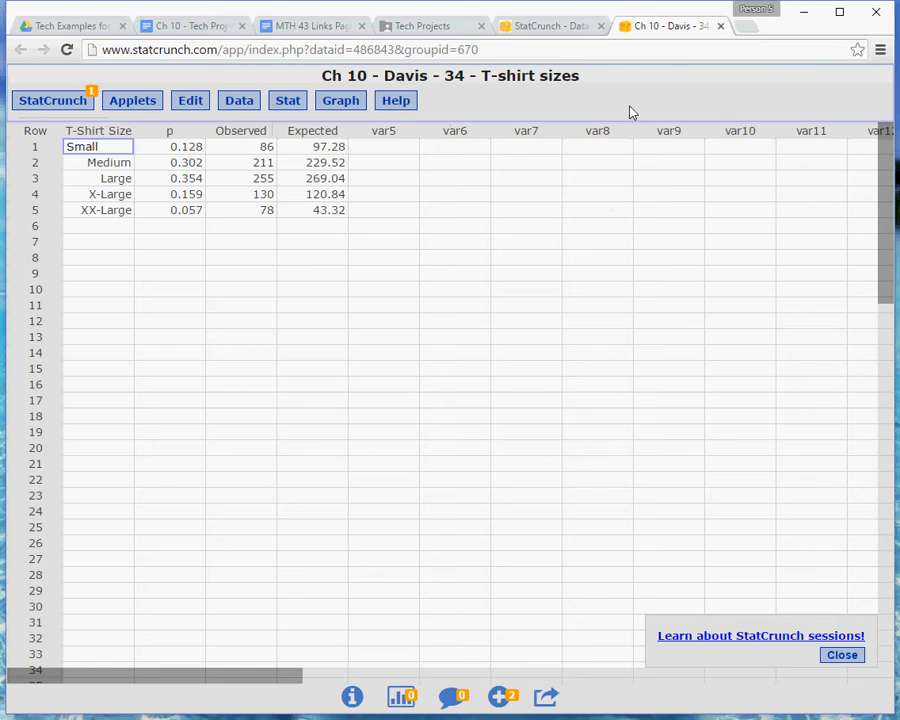
- Capture the T-shirt data table with its column labels, from T-Shirt Size through Expected, using the Snipping Tool, and copy the snip
click(443, 28)
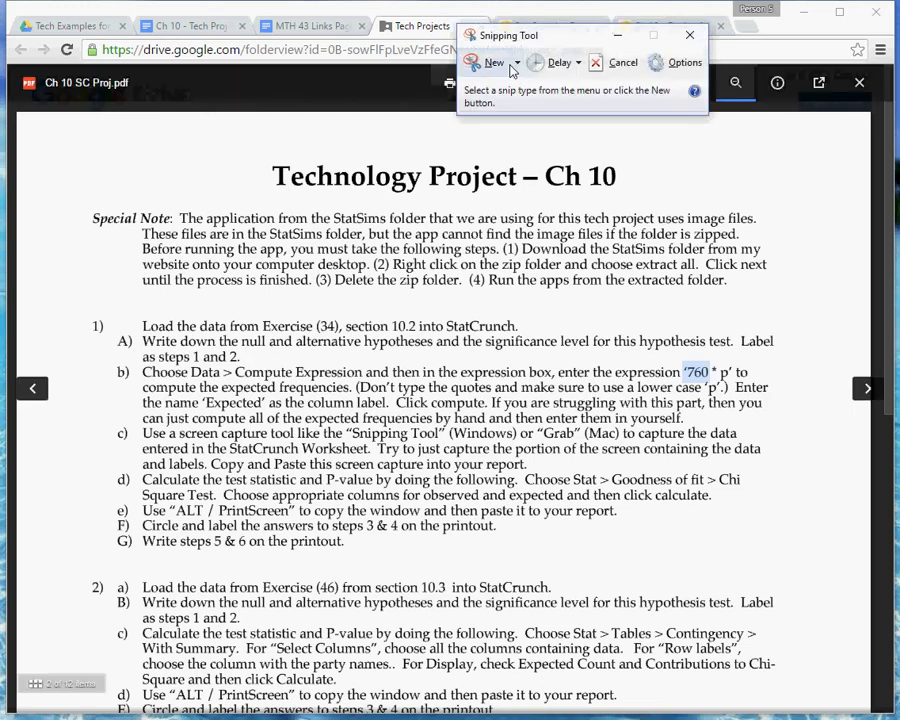
drag(542, 48, 0, 257)
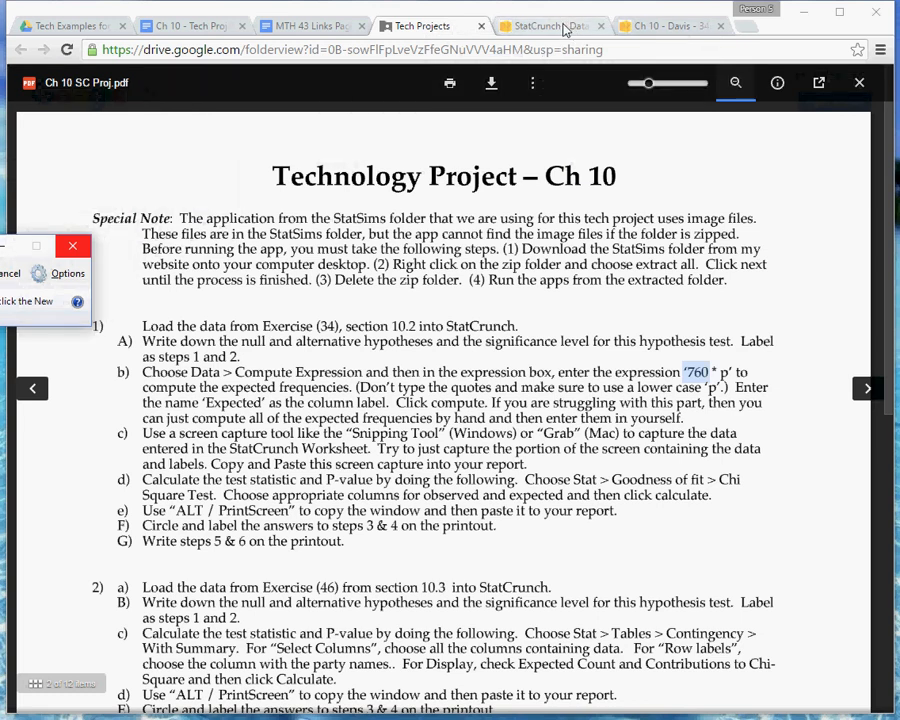
click(668, 26)
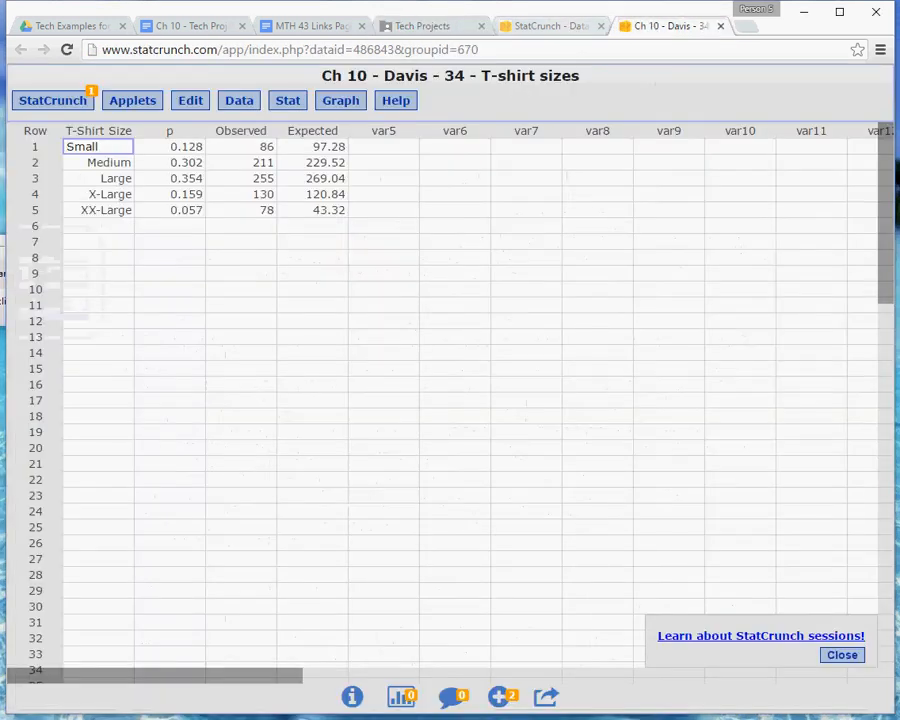
drag(276, 354, 326, 362)
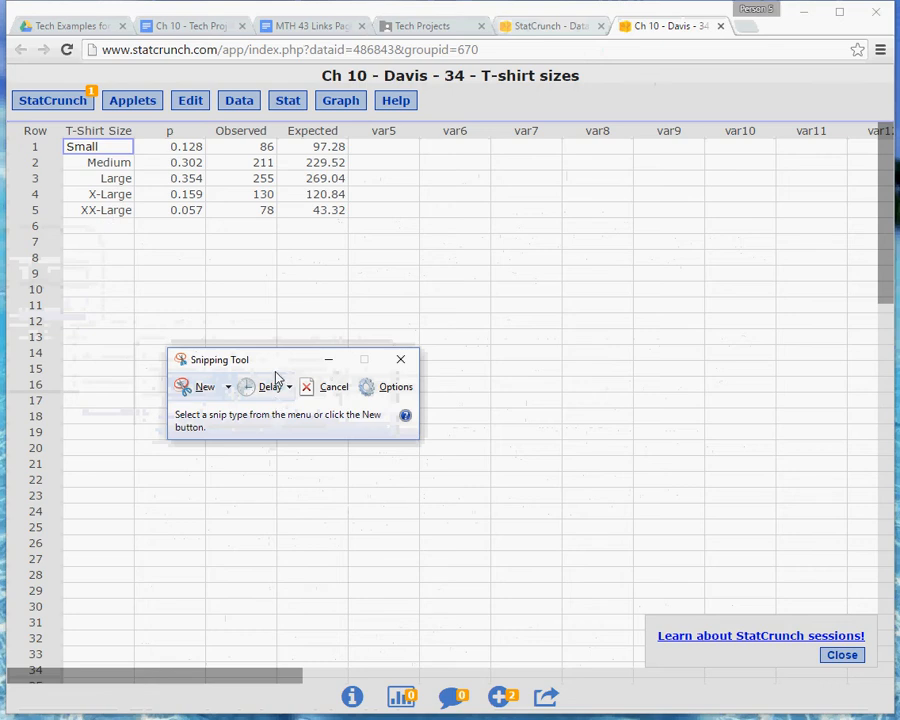
drag(270, 365, 45, 409)
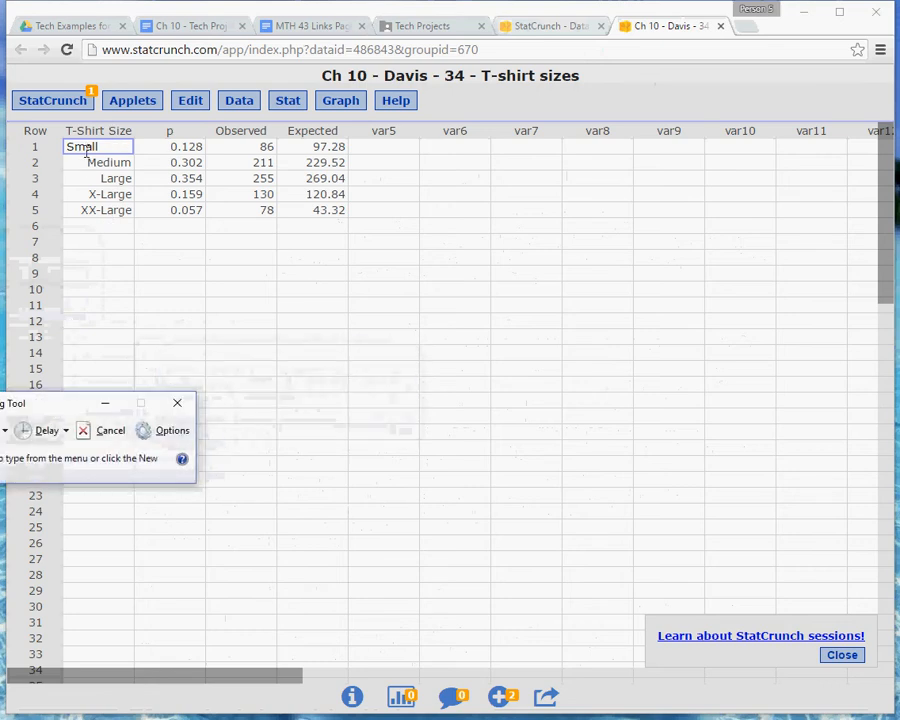
click(528, 194)
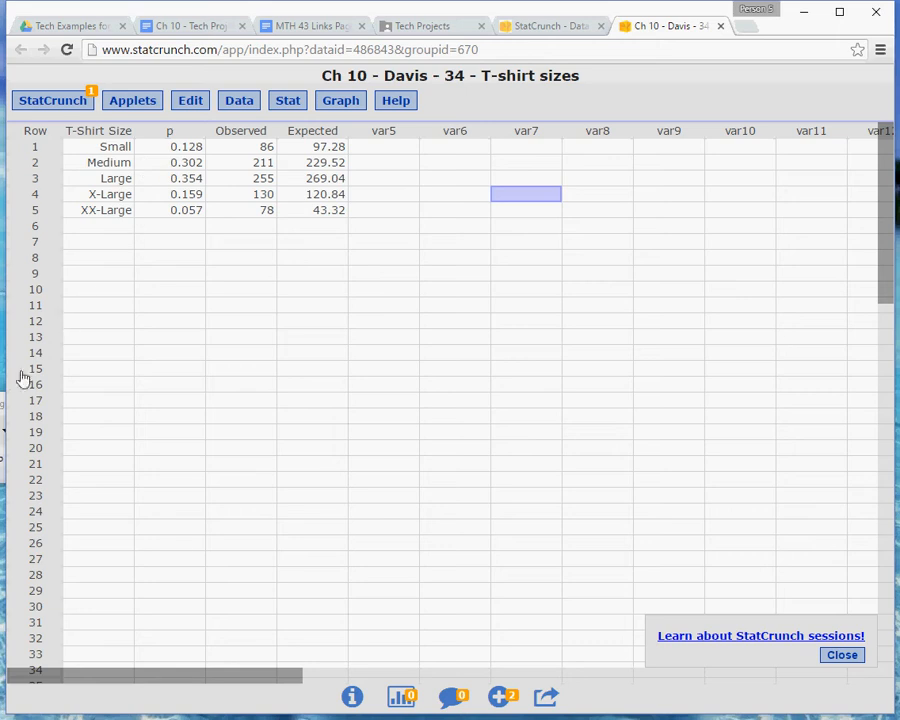
click(3, 411)
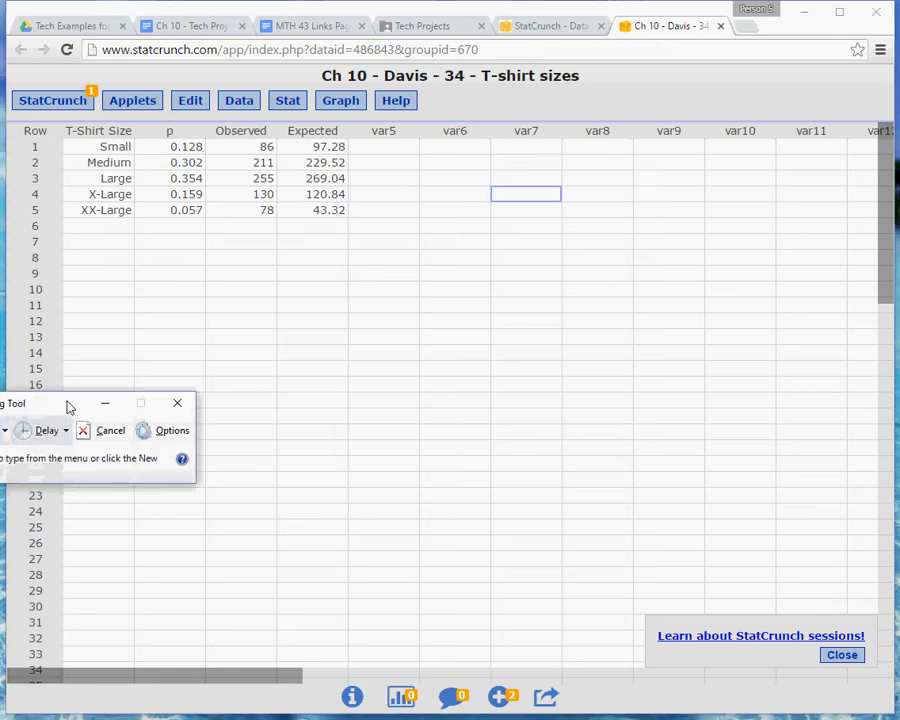
drag(68, 407, 243, 412)
click(137, 436)
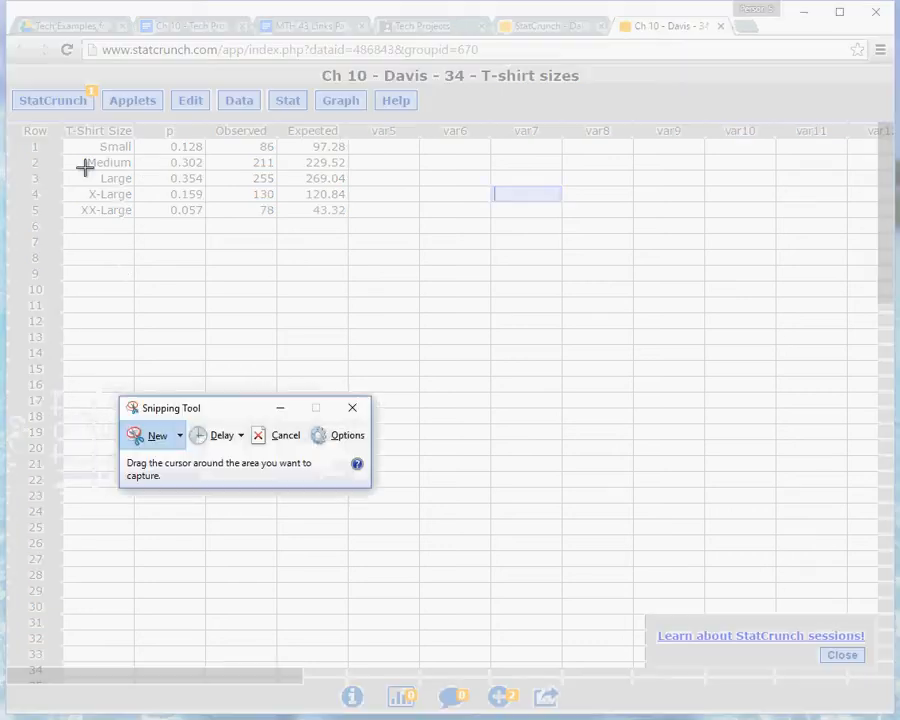
drag(60, 122, 357, 222)
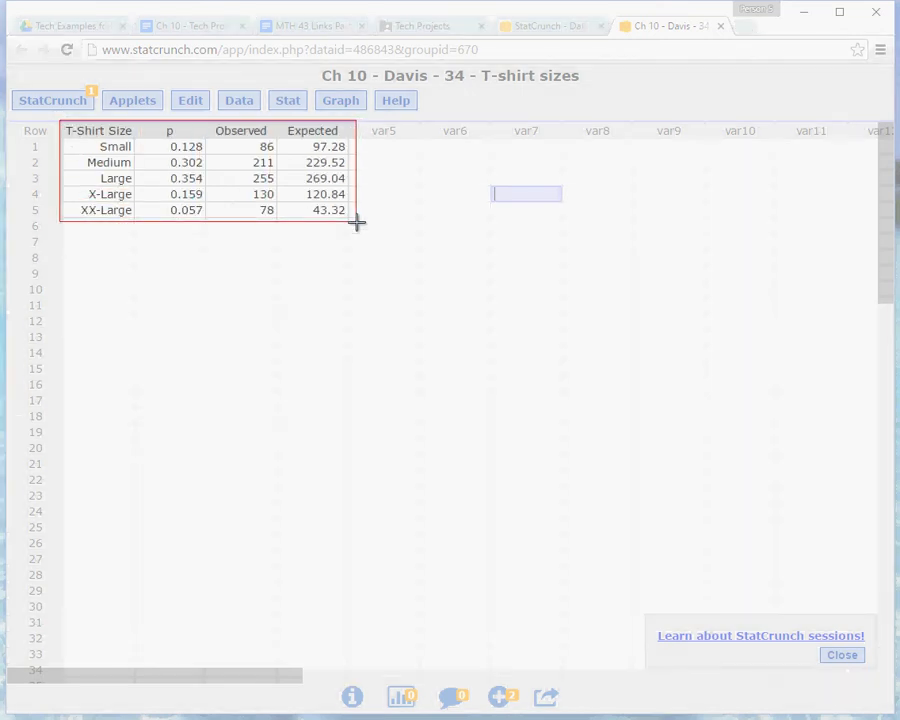
drag(357, 223, 354, 224)
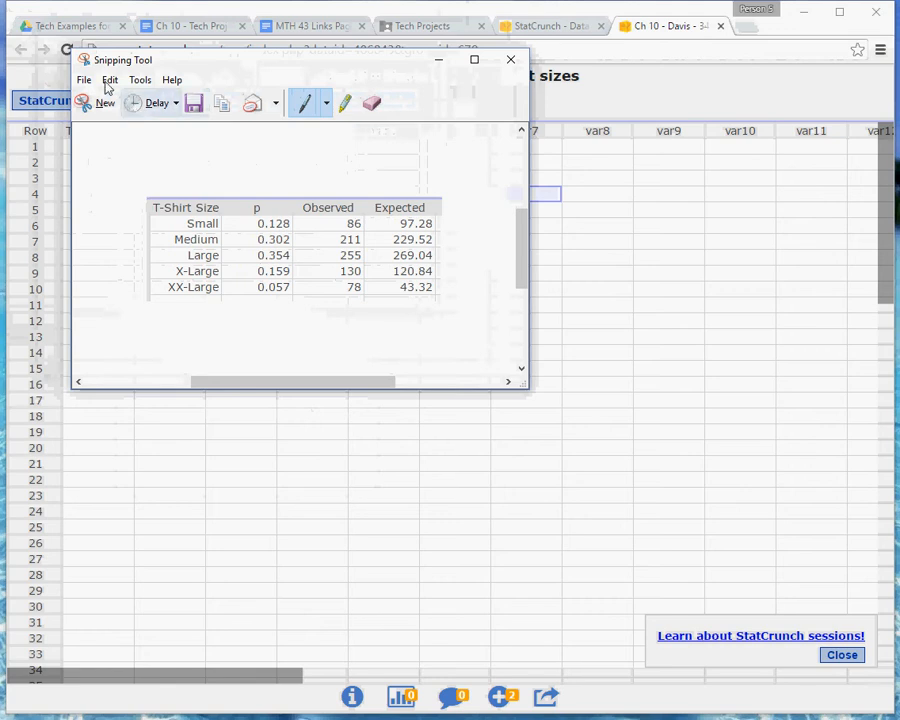
click(110, 80)
click(84, 99)
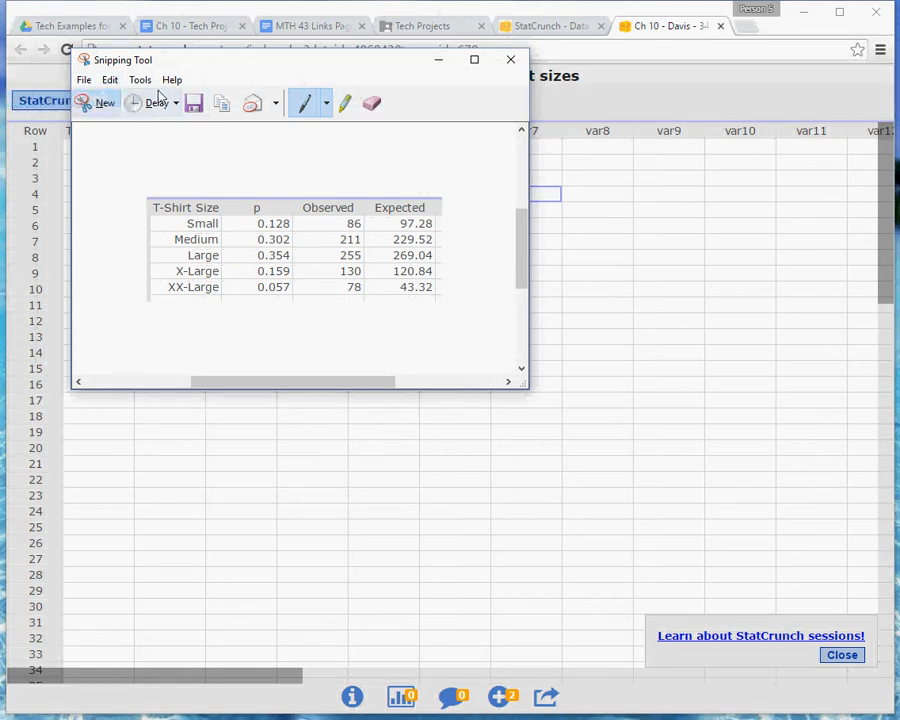
- Paste the data table capture, indented by one tab, on the line below part c) in the Ch 10 - Tech Proj Example document
drag(316, 65, 340, 133)
click(205, 26)
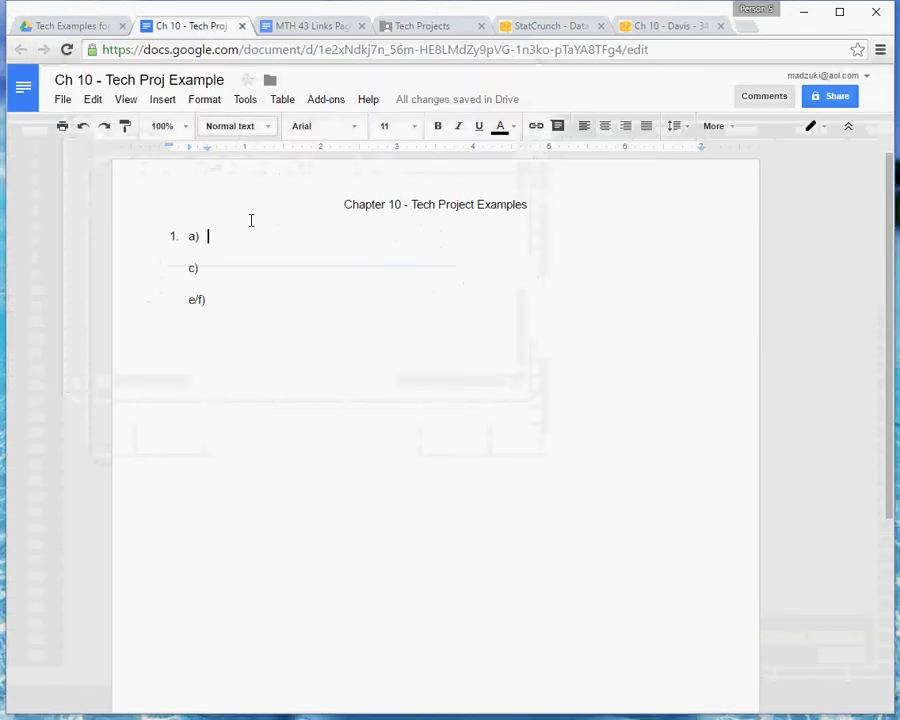
click(226, 280)
click(227, 280)
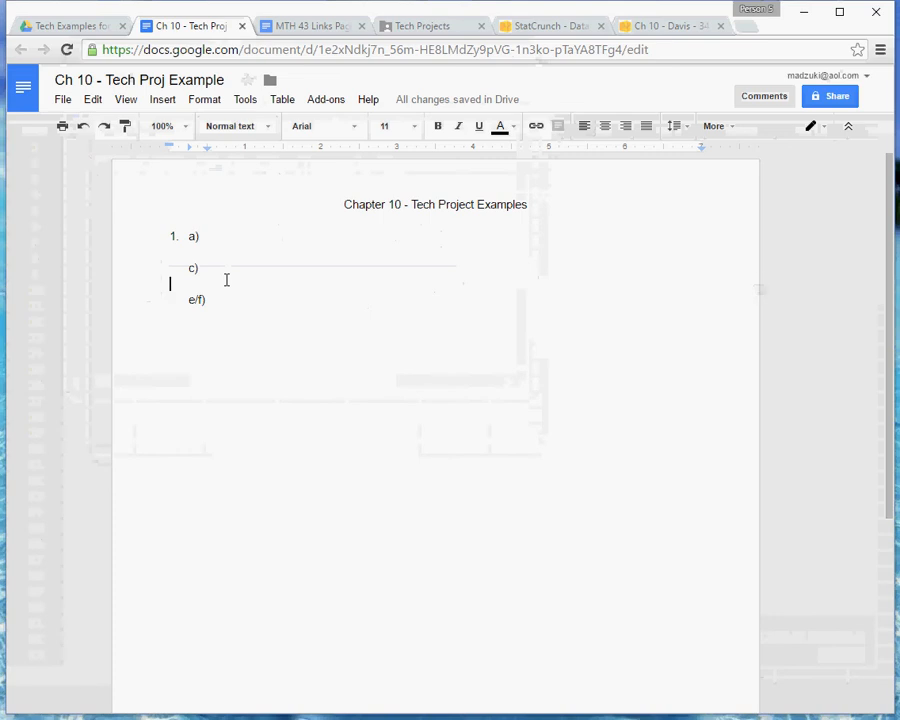
key(Tab)
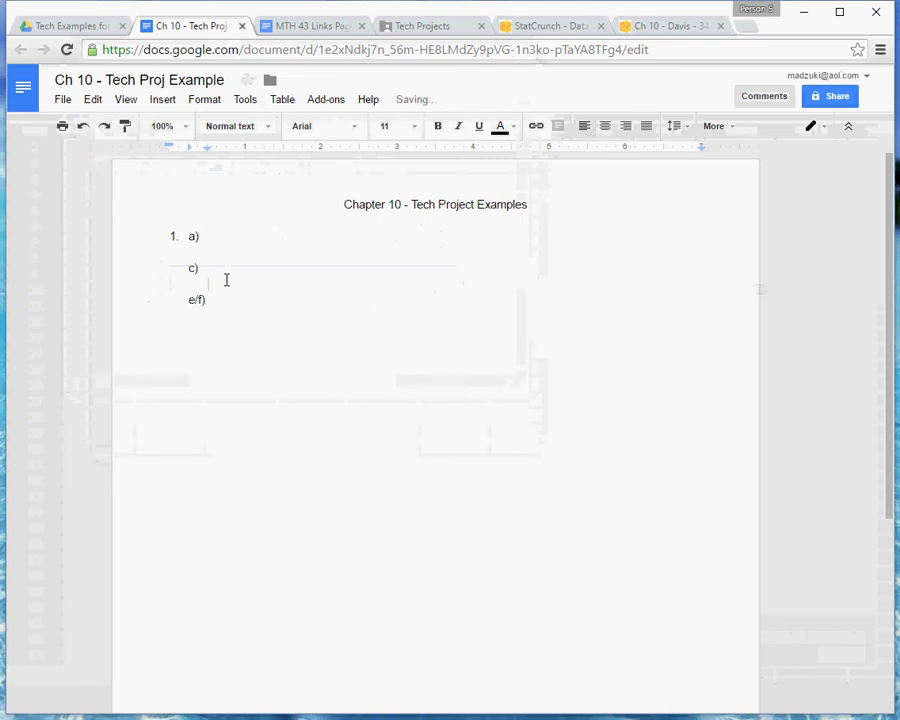
key(ctrl+v)
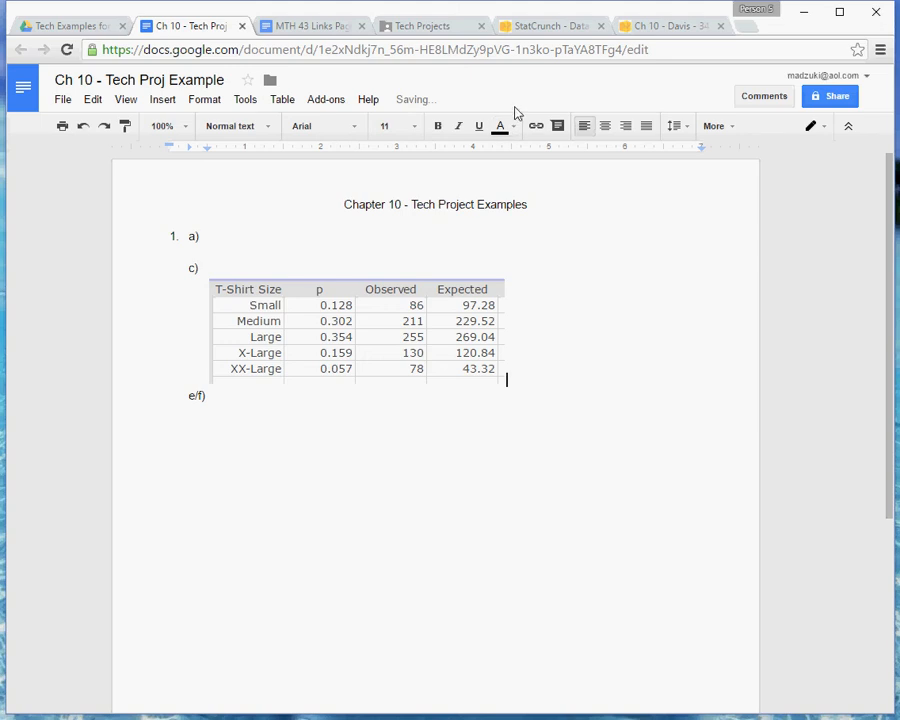
- Check part d) of the project instructions and set up StatCrunch's Chi-Square goodness-of-fit test with the Observed and Expected columns
click(445, 30)
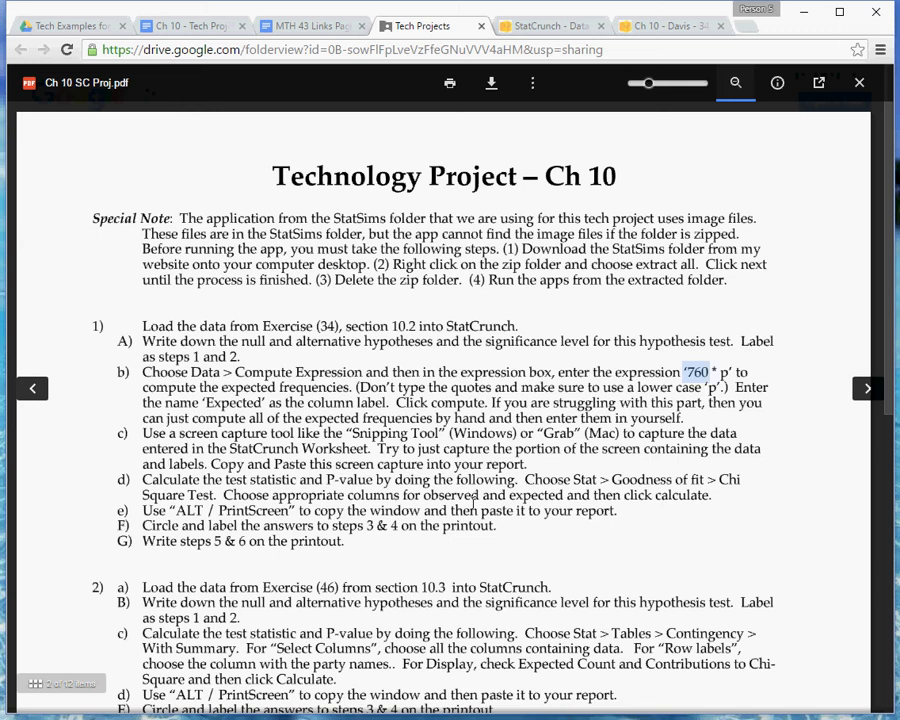
click(655, 27)
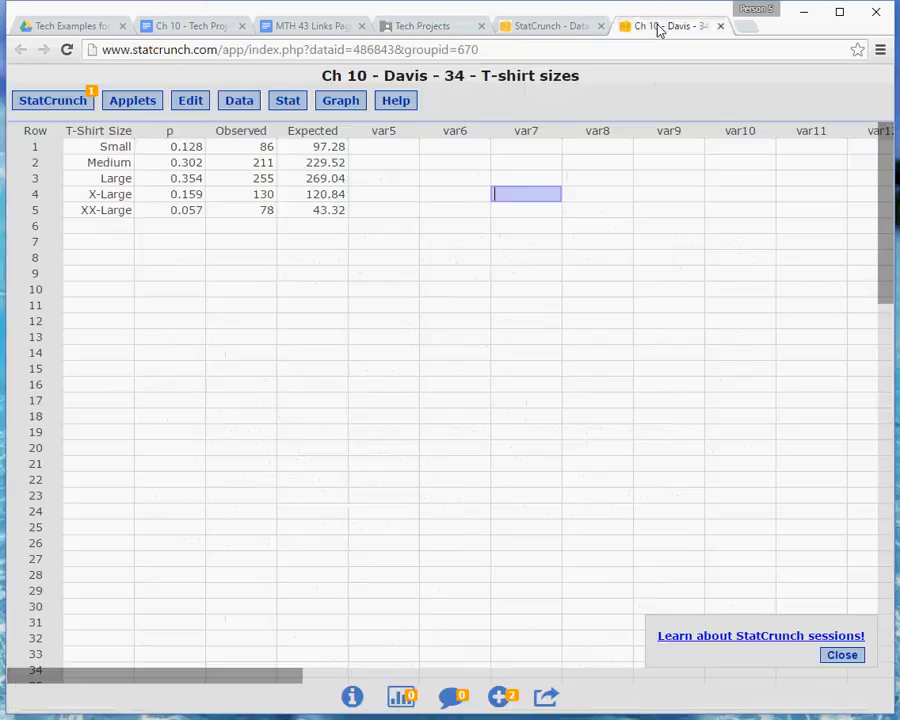
click(288, 104)
mouse_move(311, 287)
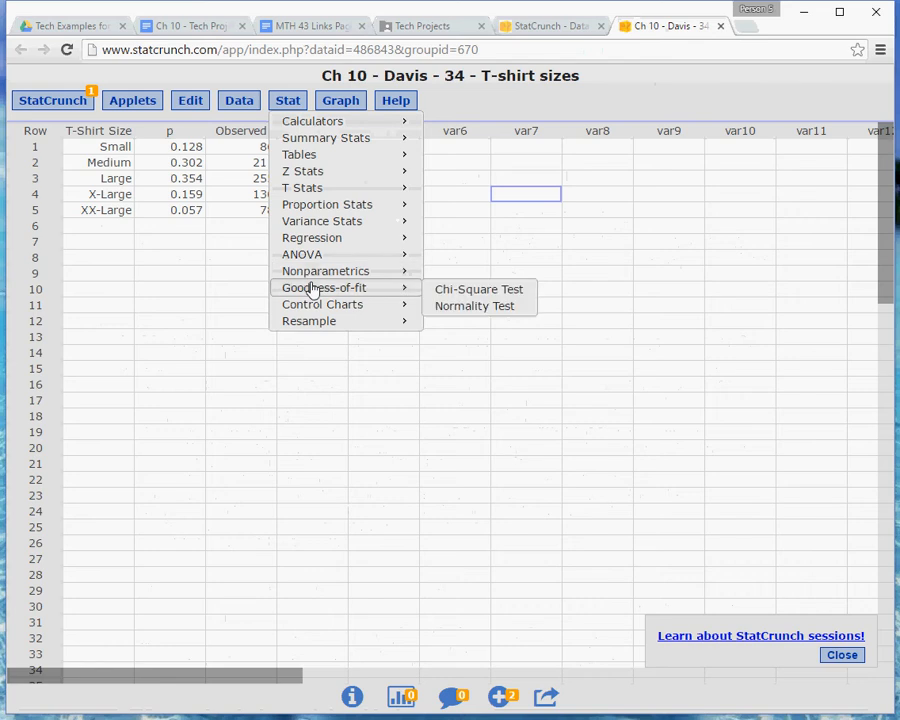
click(480, 289)
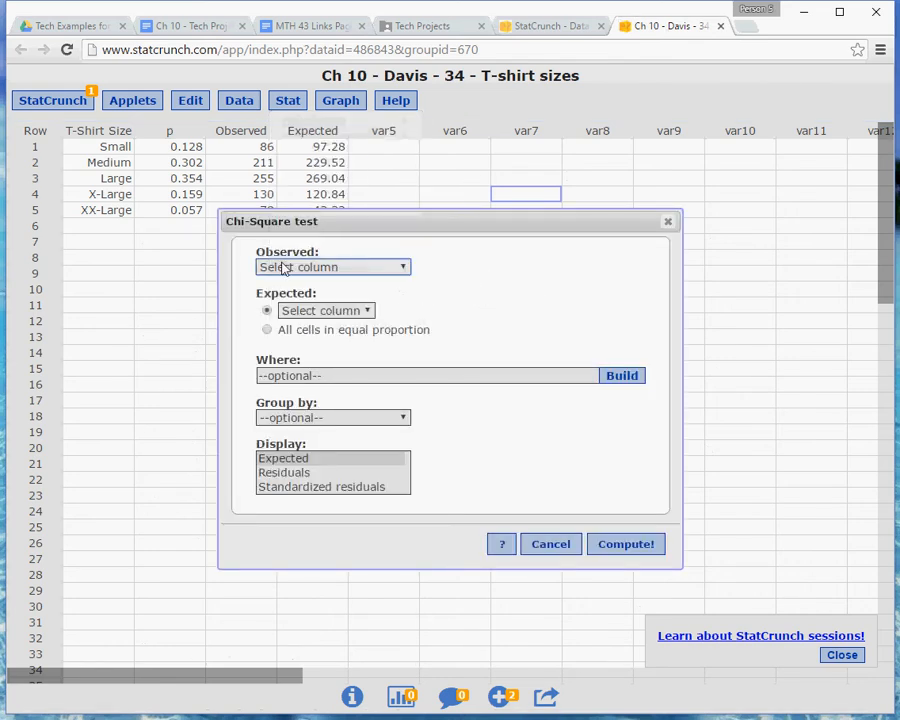
click(407, 270)
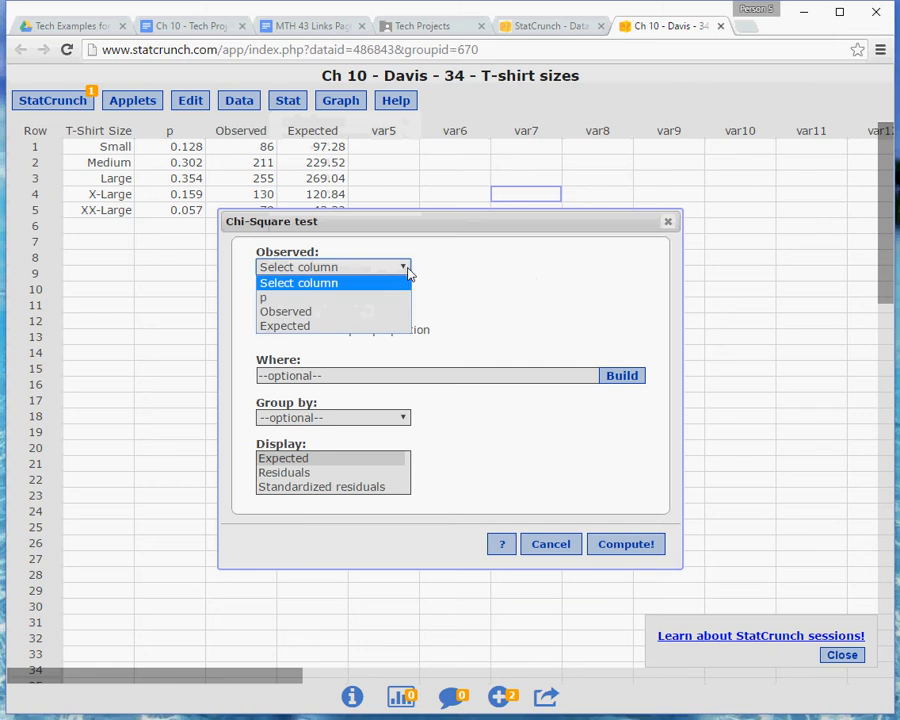
click(295, 314)
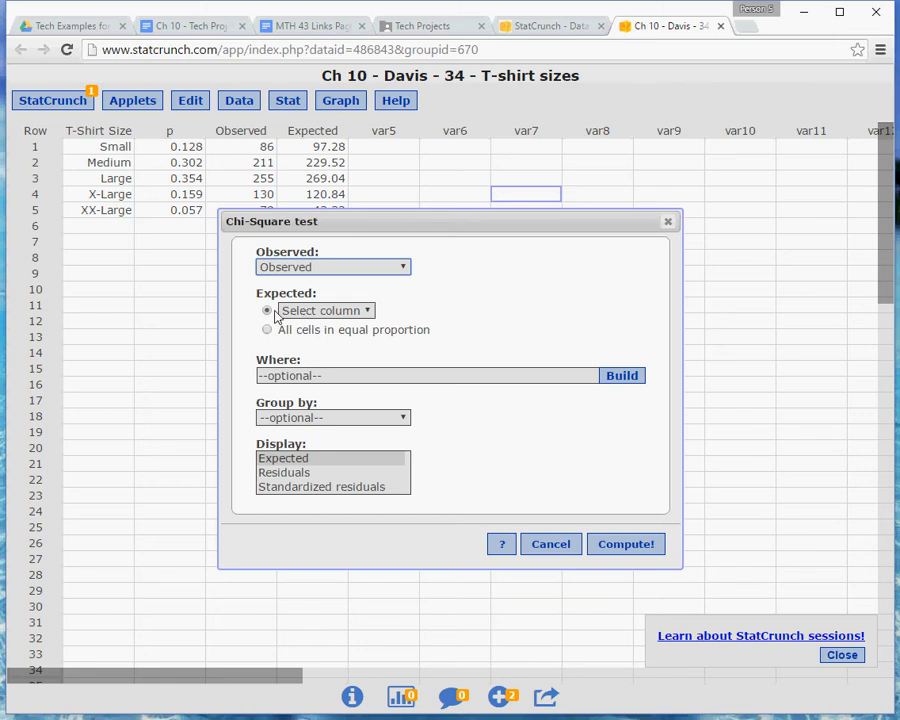
click(368, 313)
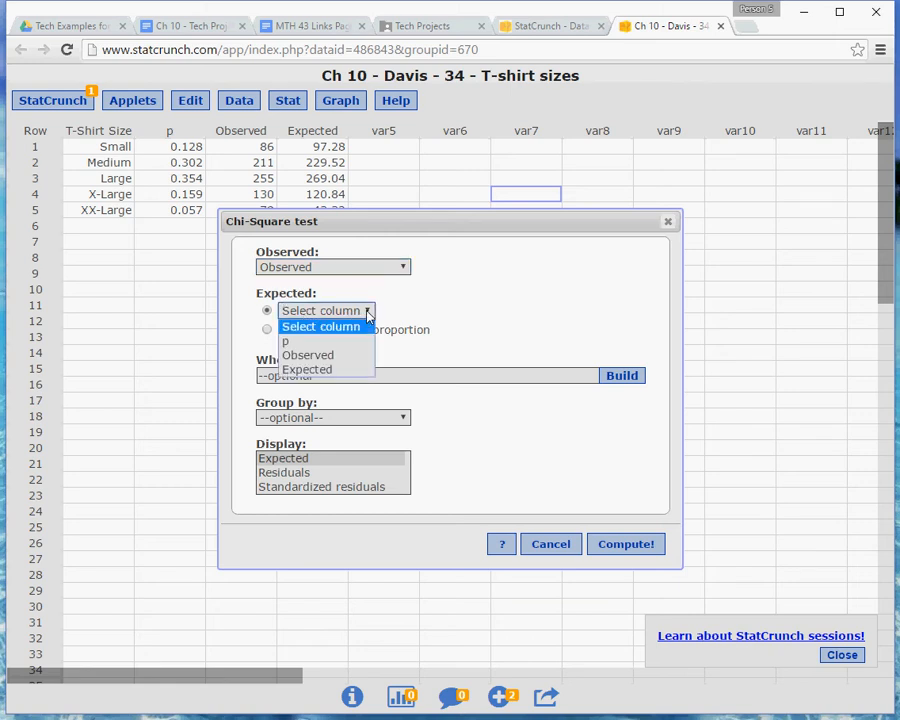
click(320, 371)
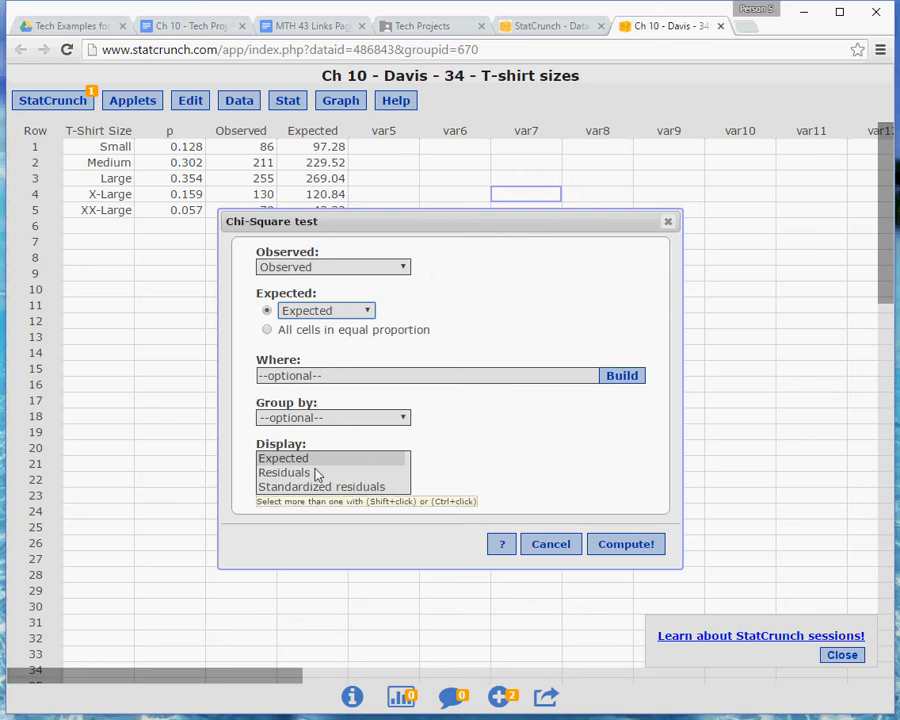
- Recheck the project instructions, compute the chi-square test, and move its results window into the empty area below the T-shirt data
click(432, 27)
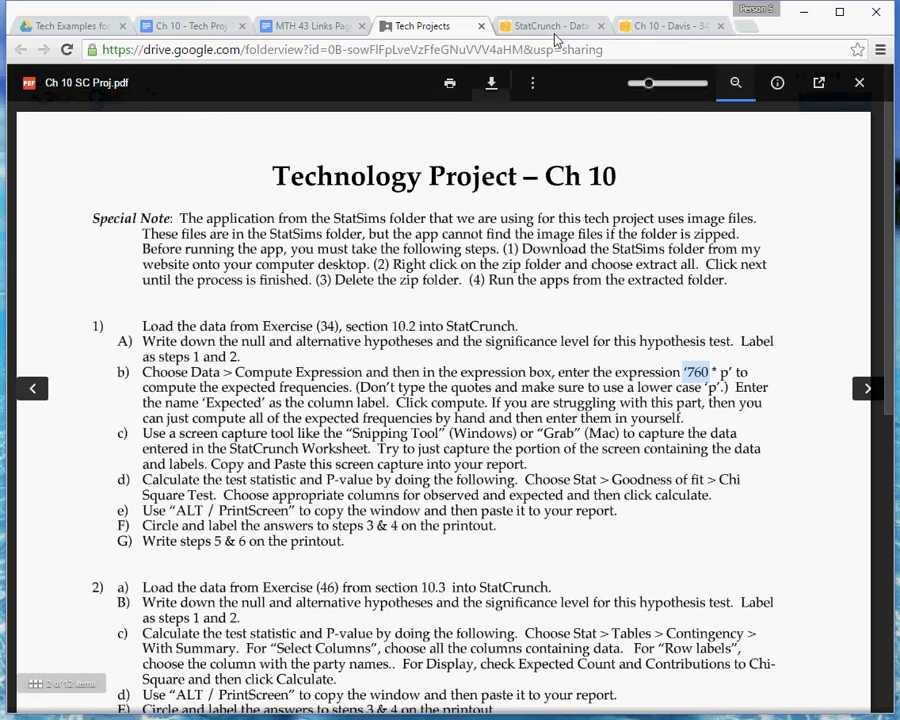
click(640, 27)
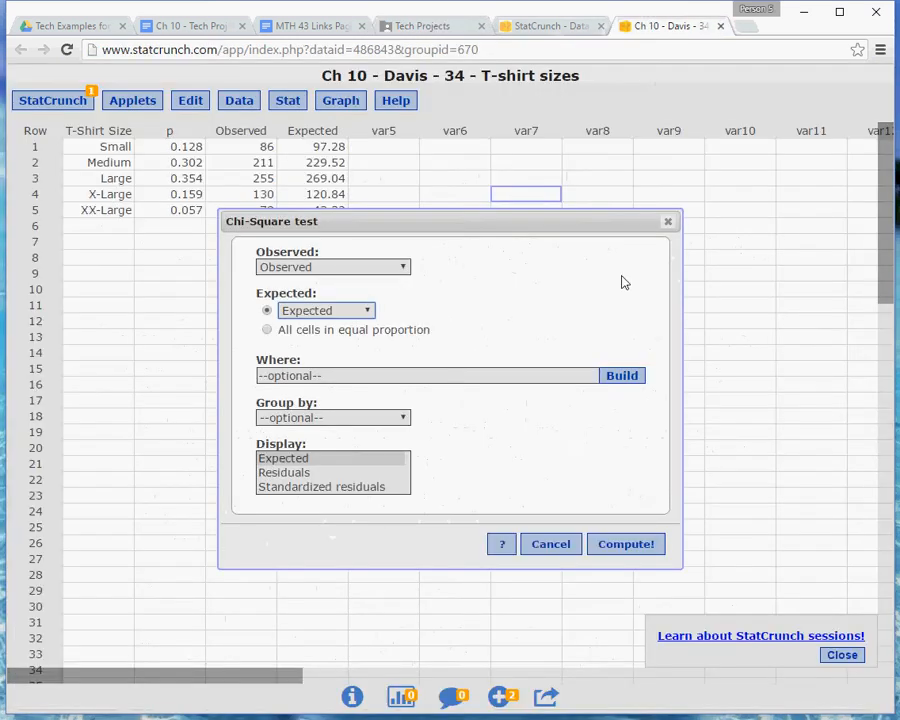
click(624, 545)
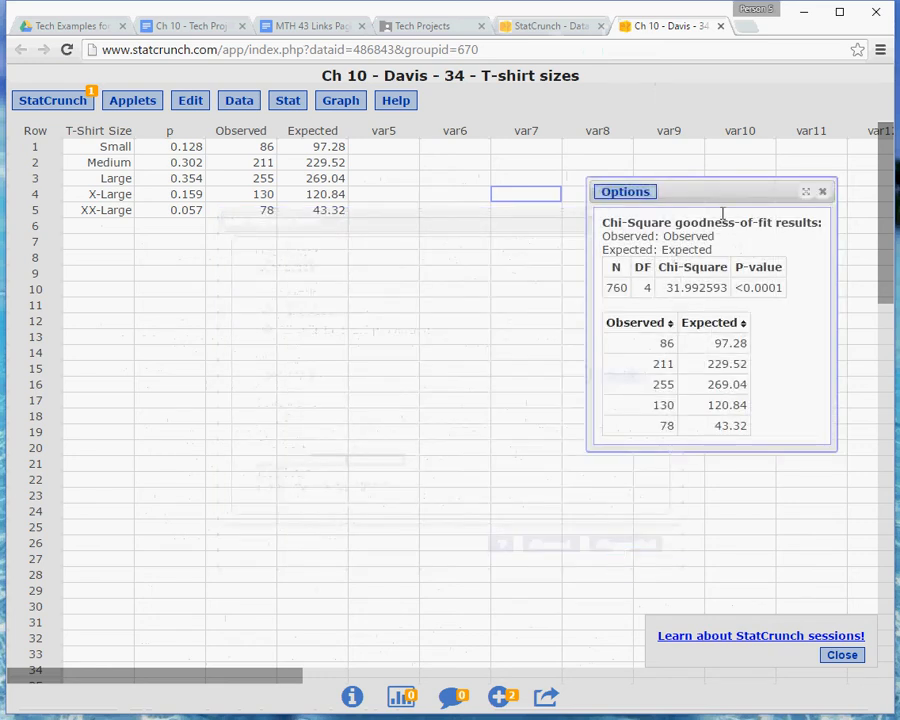
drag(705, 201, 370, 278)
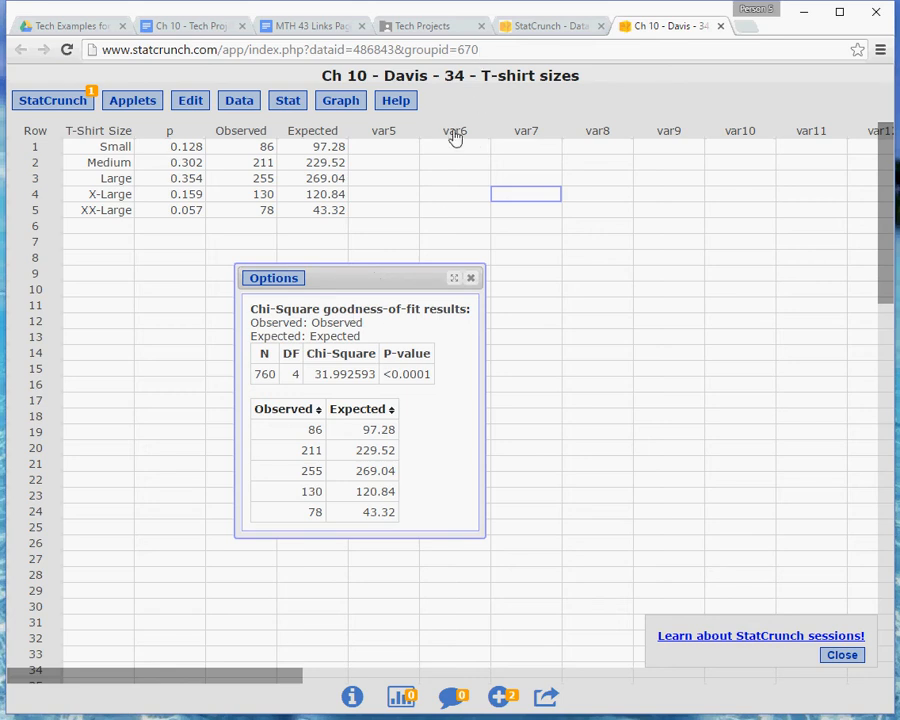
- Check parts e) to G) of problem 1 in the instructions and capture the chi-square goodness-of-fit results with the Snipping Tool
click(447, 28)
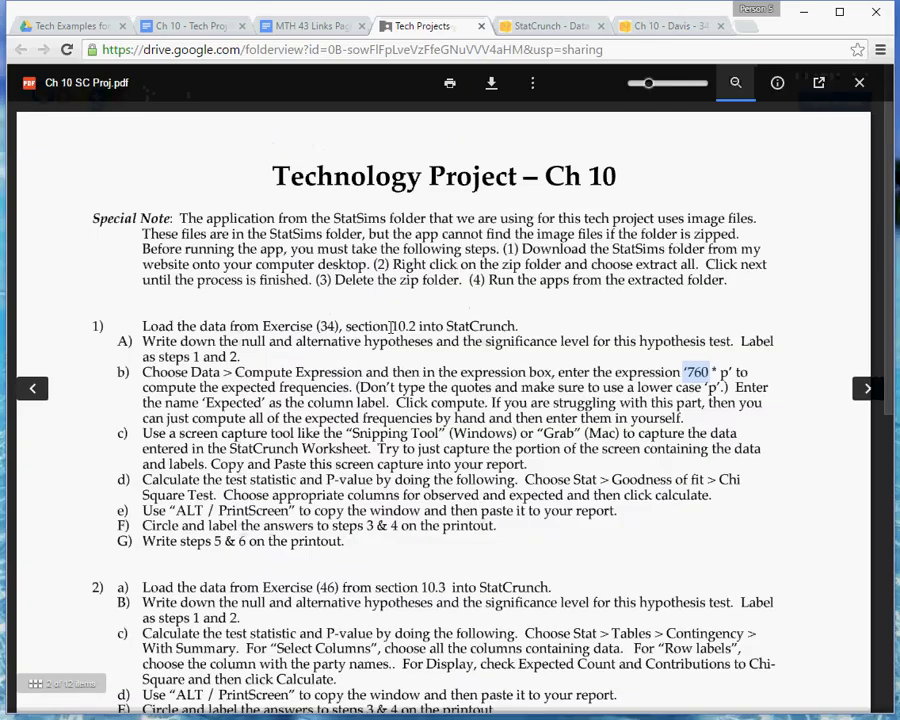
scroll(318, 453, down, 2)
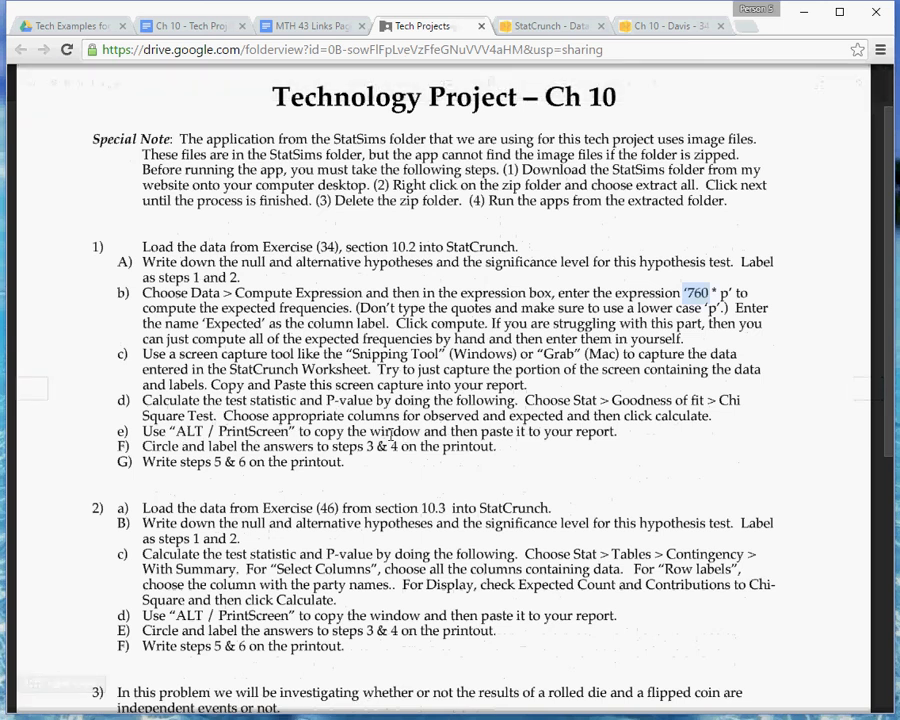
click(665, 25)
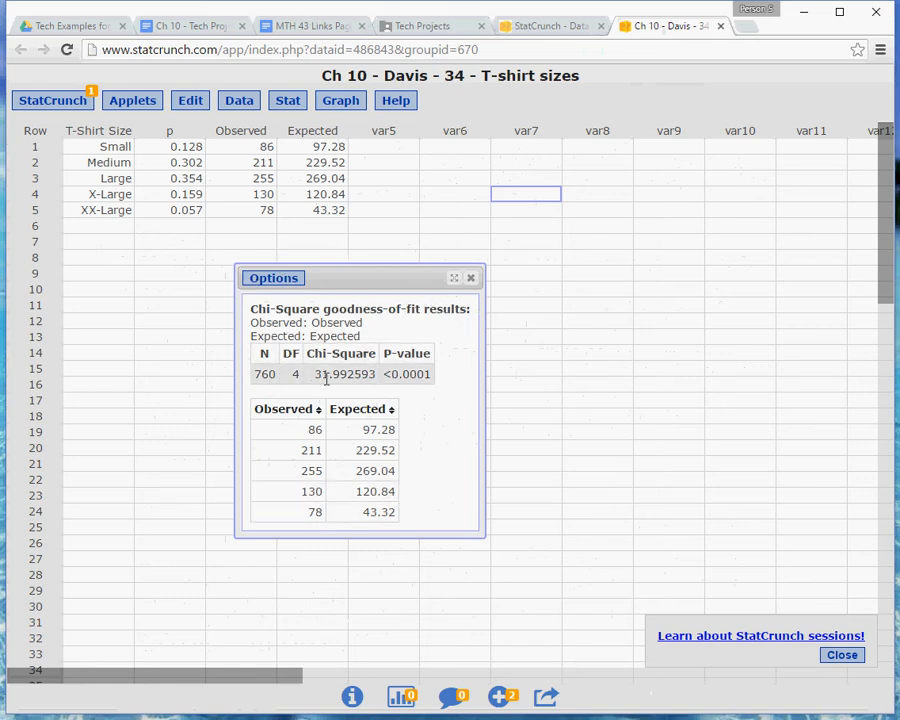
click(462, 26)
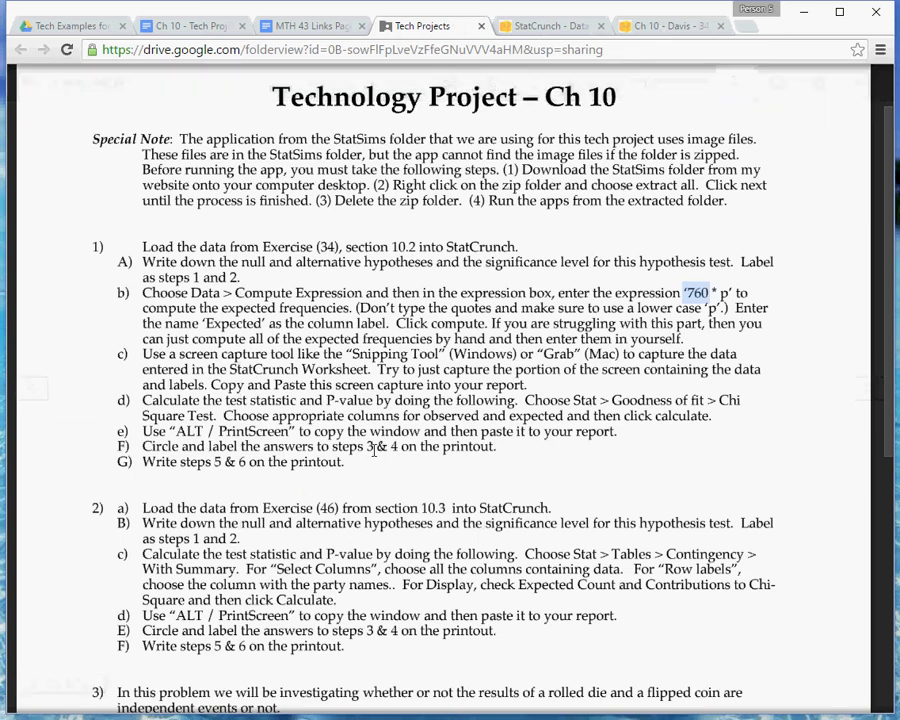
click(665, 26)
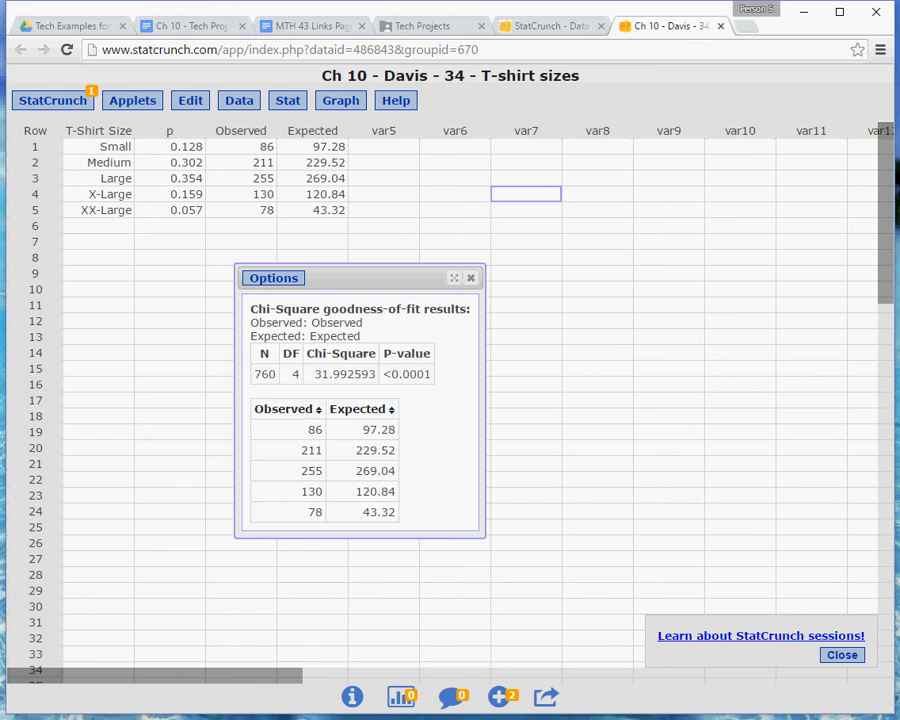
key(alt+Tab)
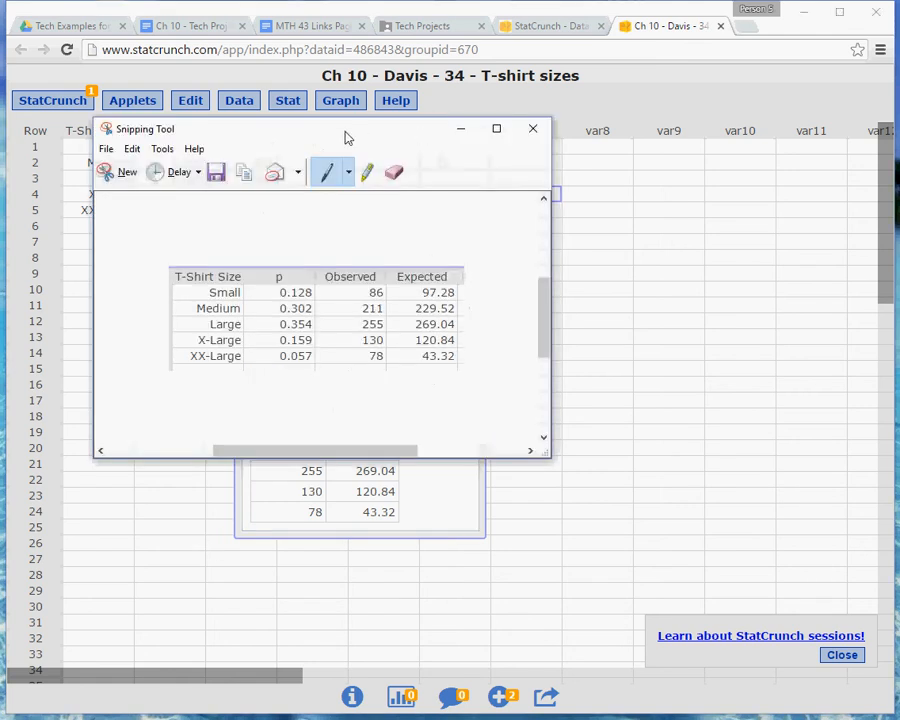
click(125, 175)
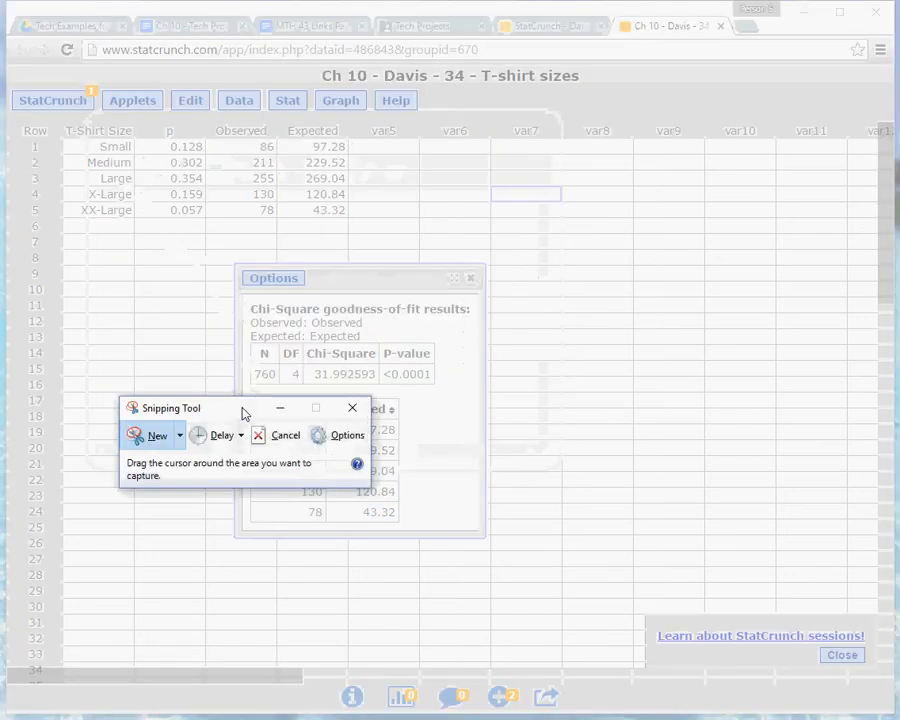
drag(243, 413, 298, 155)
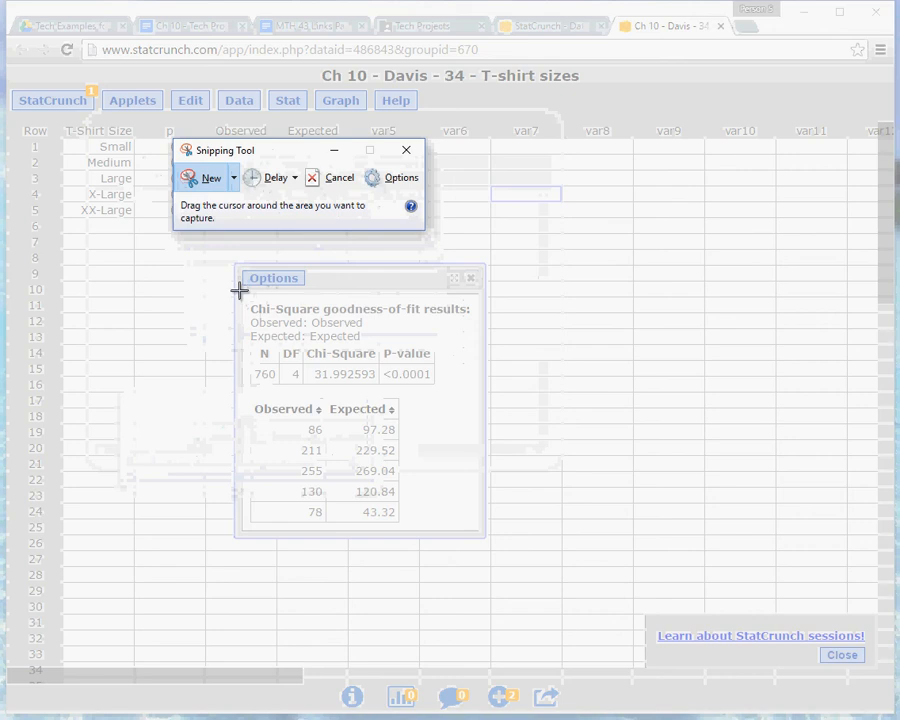
drag(240, 290, 482, 531)
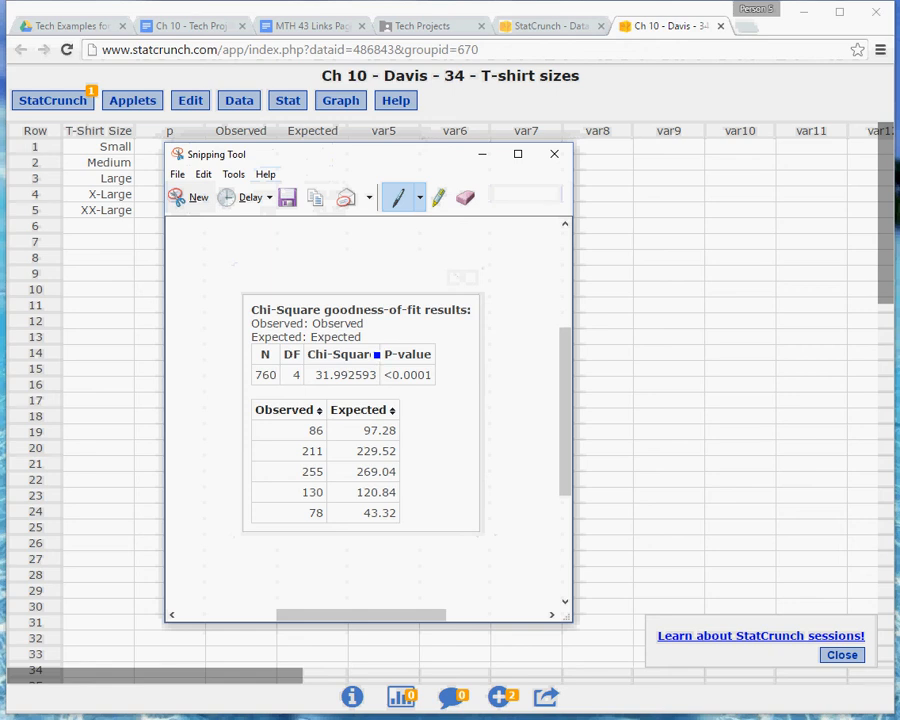
- On the snip, circle the Chi-Square statistic in blue, then circle the P-value in red and label it 4
mouse_move(380, 350)
mouse_down()
mouse_move(318, 341)
mouse_move(308, 375)
mouse_move(352, 394)
mouse_move(375, 390)
mouse_move(381, 353)
mouse_up()
click(420, 200)
click(420, 201)
click(420, 200)
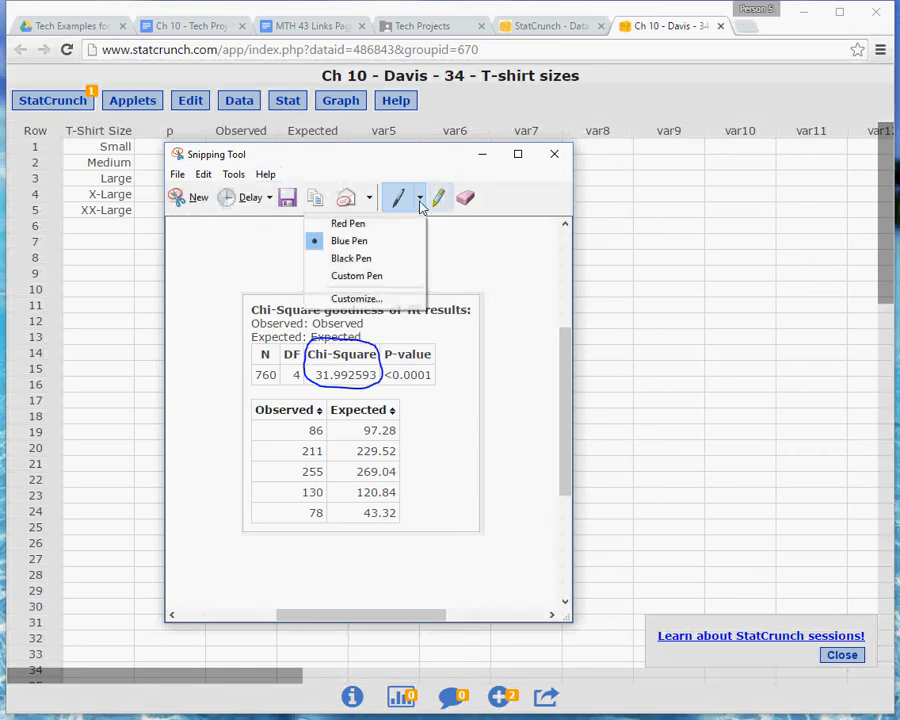
click(370, 224)
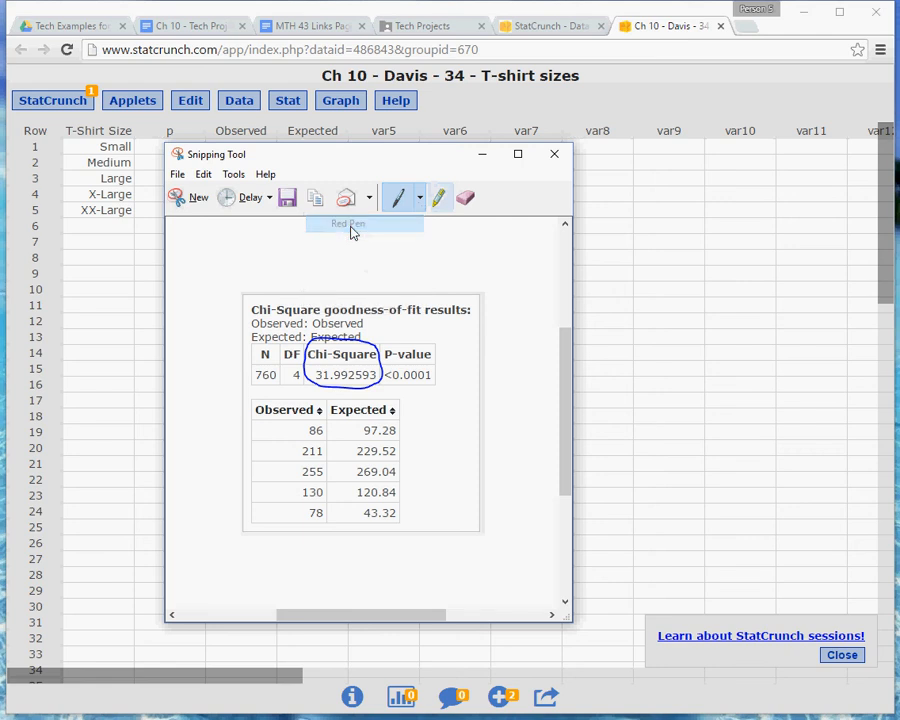
mouse_move(438, 346)
mouse_down()
mouse_move(392, 338)
mouse_move(380, 362)
mouse_move(410, 396)
mouse_move(446, 376)
mouse_move(434, 346)
mouse_move(459, 353)
mouse_up()
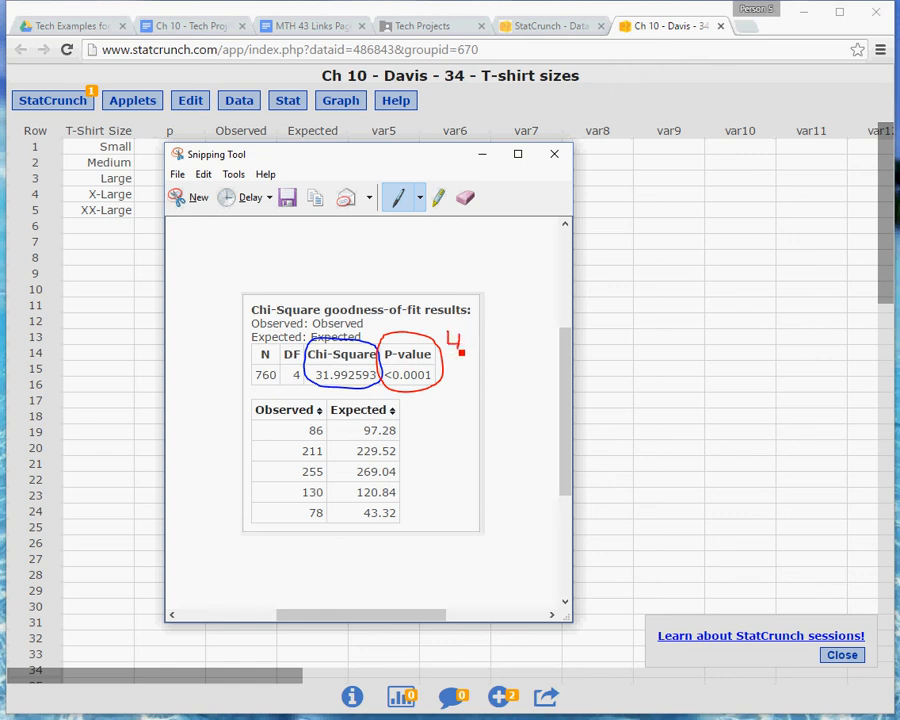
- Label the circled Chi-Square statistic 3 with the blue pen and copy the annotated snip
click(420, 199)
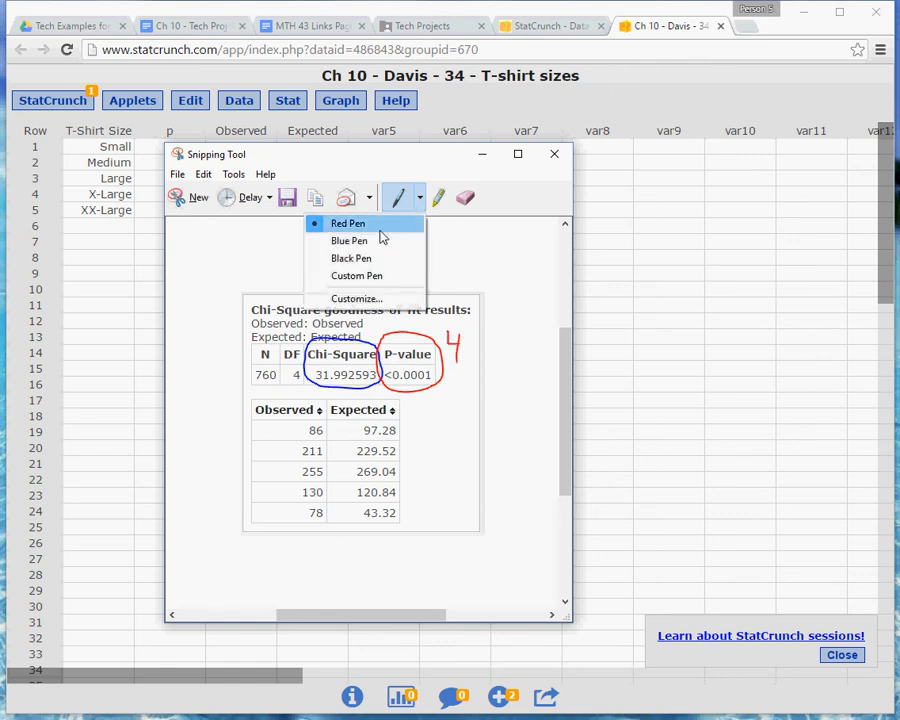
click(366, 242)
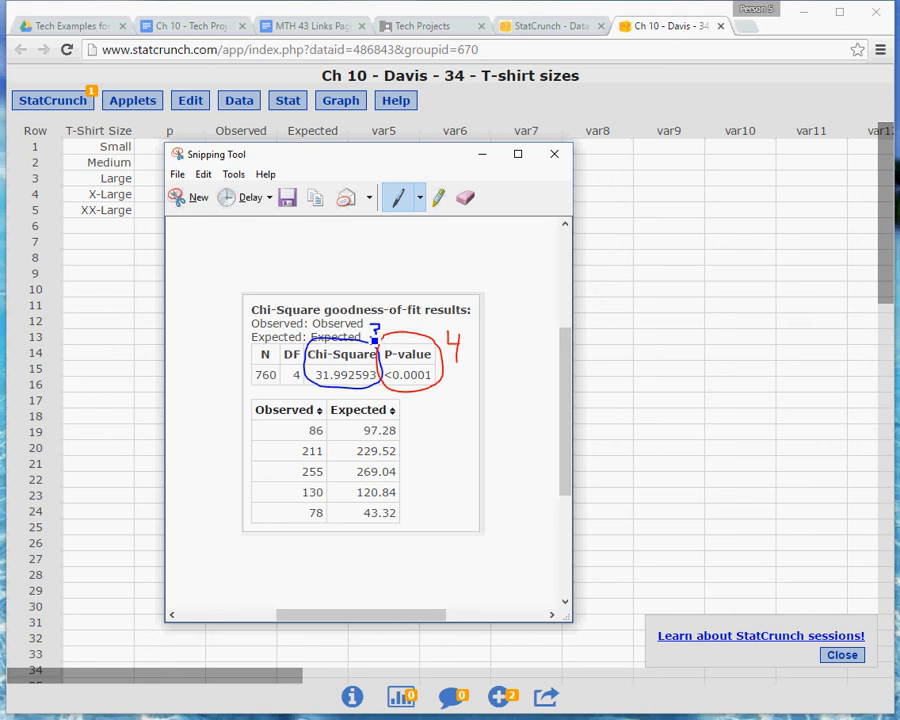
click(203, 175)
click(134, 192)
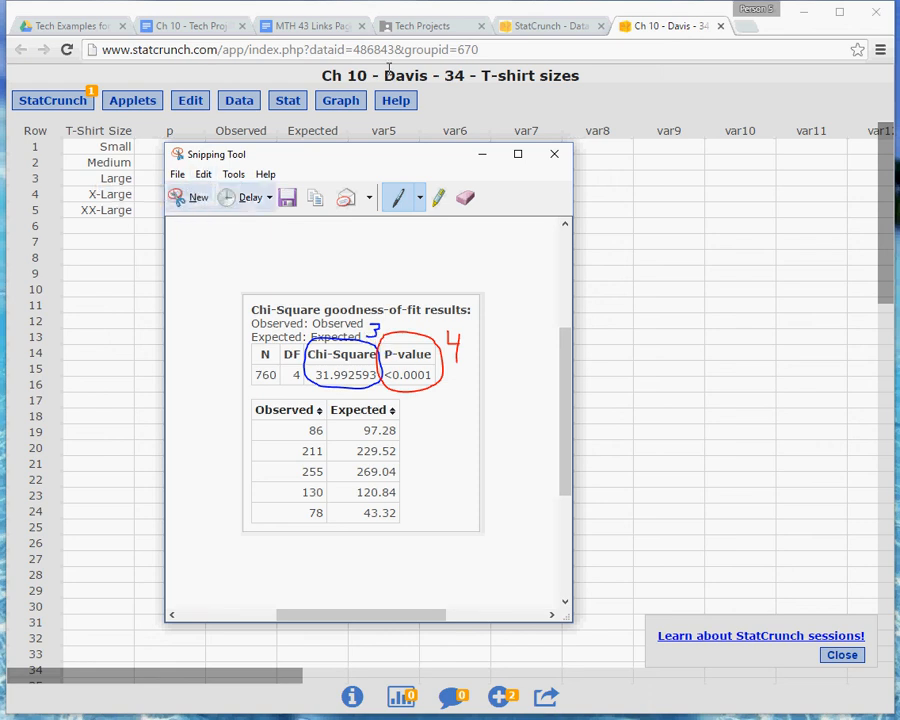
- Paste the annotated chi-square results on the line below part e/f) in the Ch 10 - Tech Proj Example document
click(213, 28)
click(236, 410)
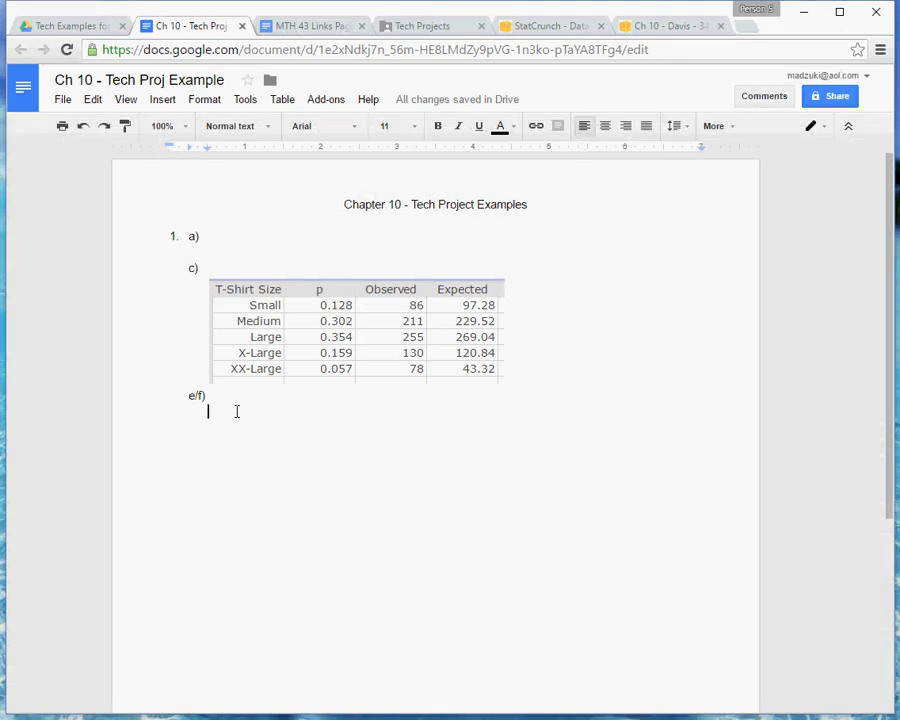
key(ctrl+v)
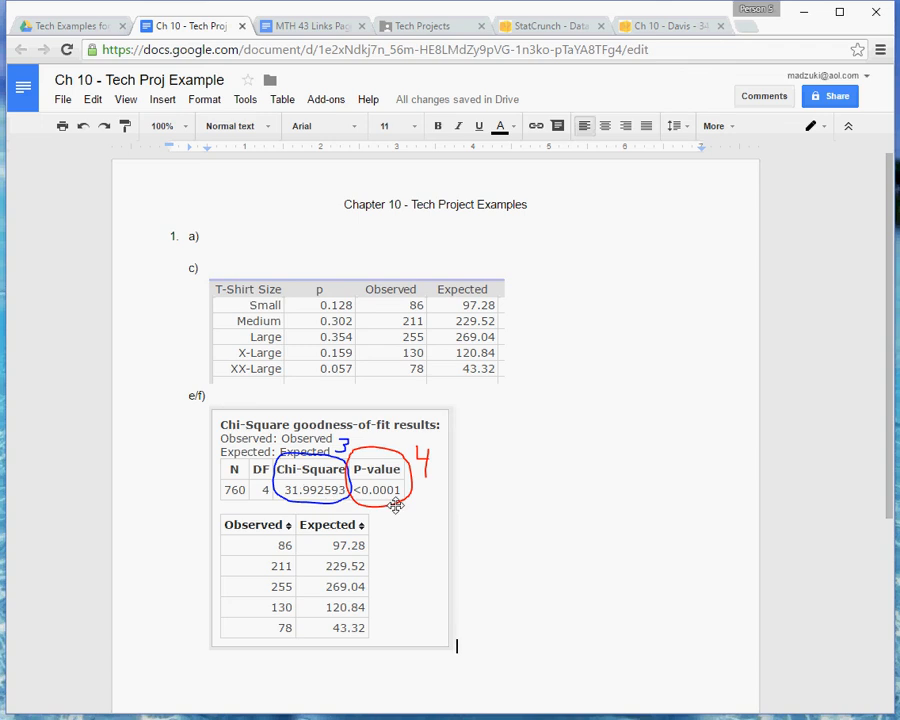
- Review the pasted results, check the remaining parts of problem 1 in the project instructions, and return to the report document
scroll(396, 506, down, 1)
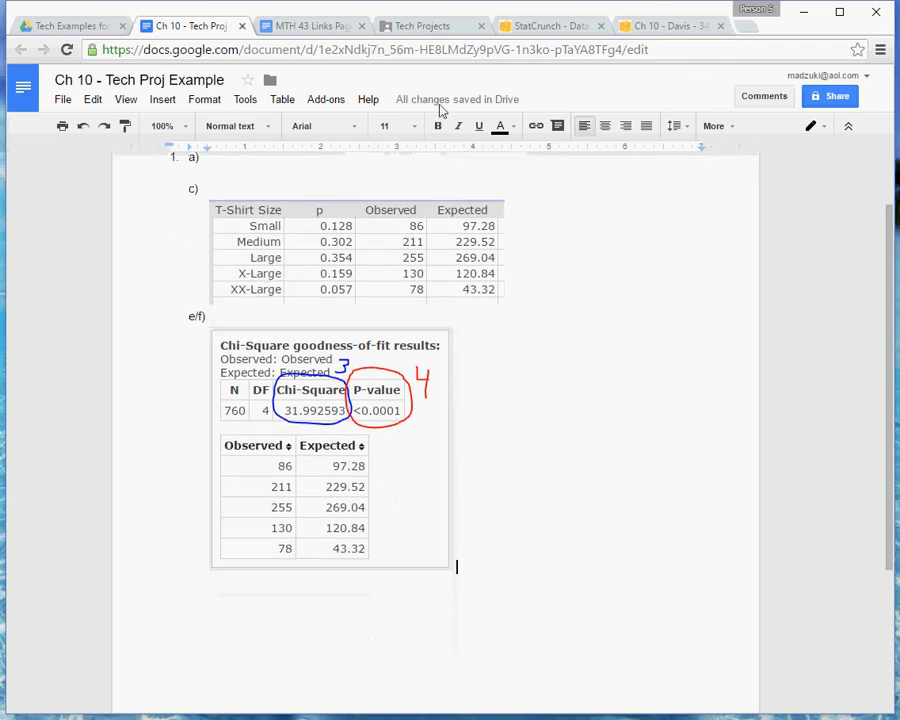
click(442, 30)
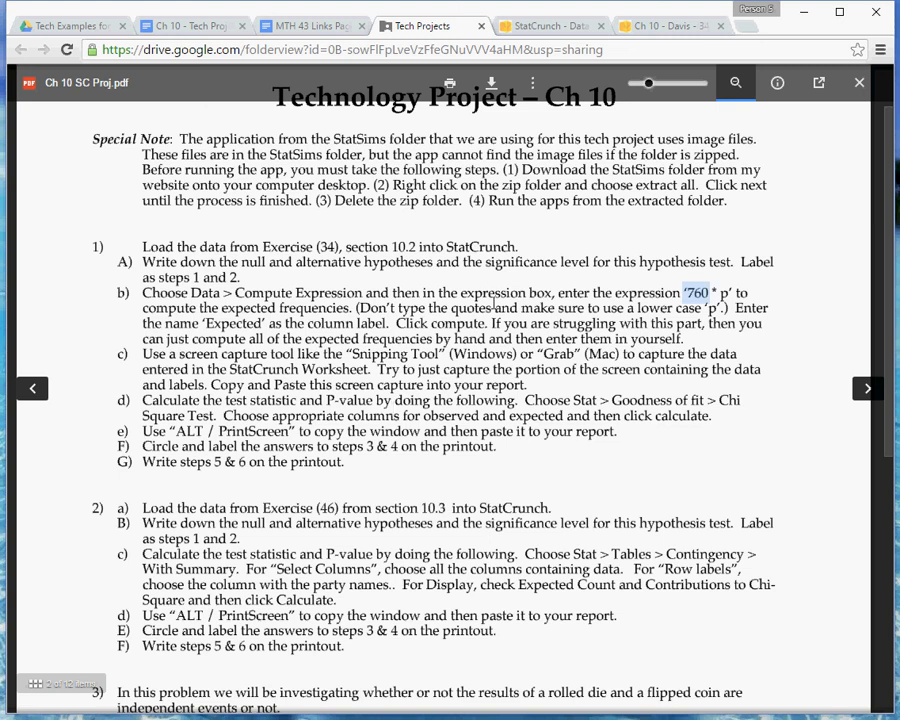
click(200, 30)
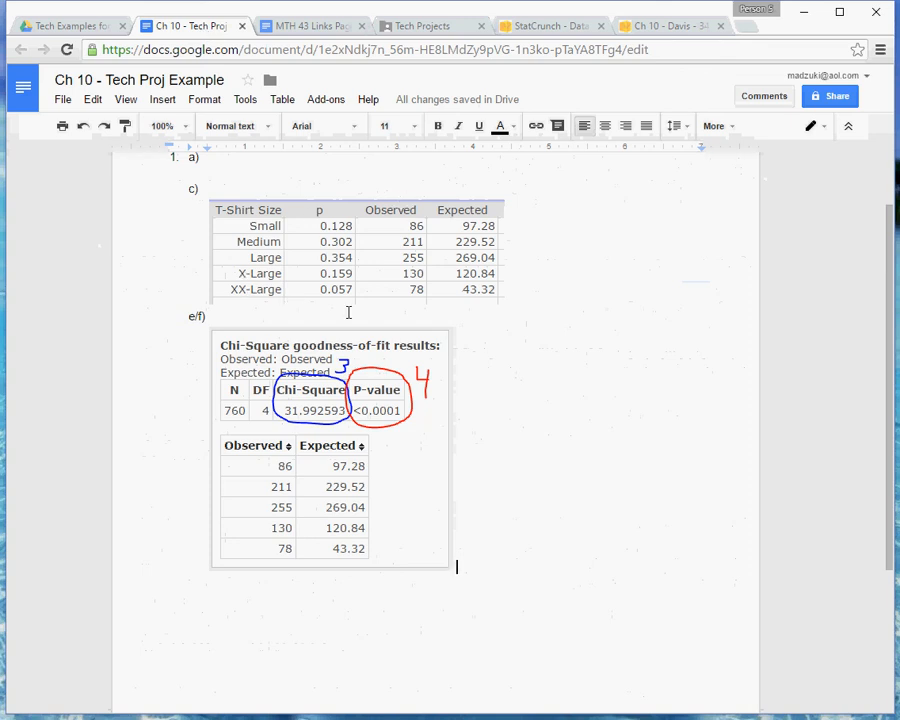